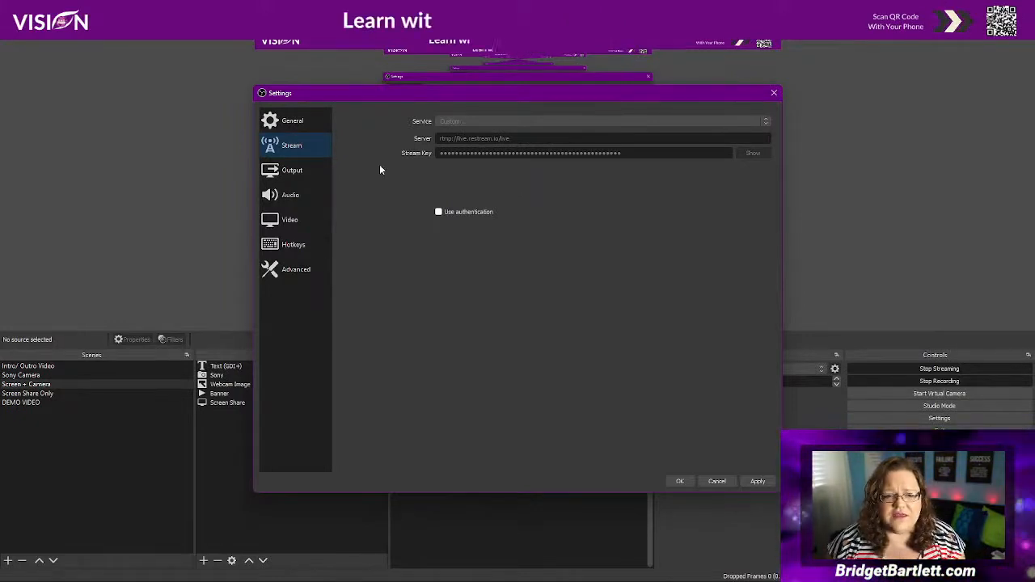
- Review the Output settings and the full list of Audio settings, including the push-to-talk hotkeys
{"action": "left_click", "coordinate": [276, 172]}
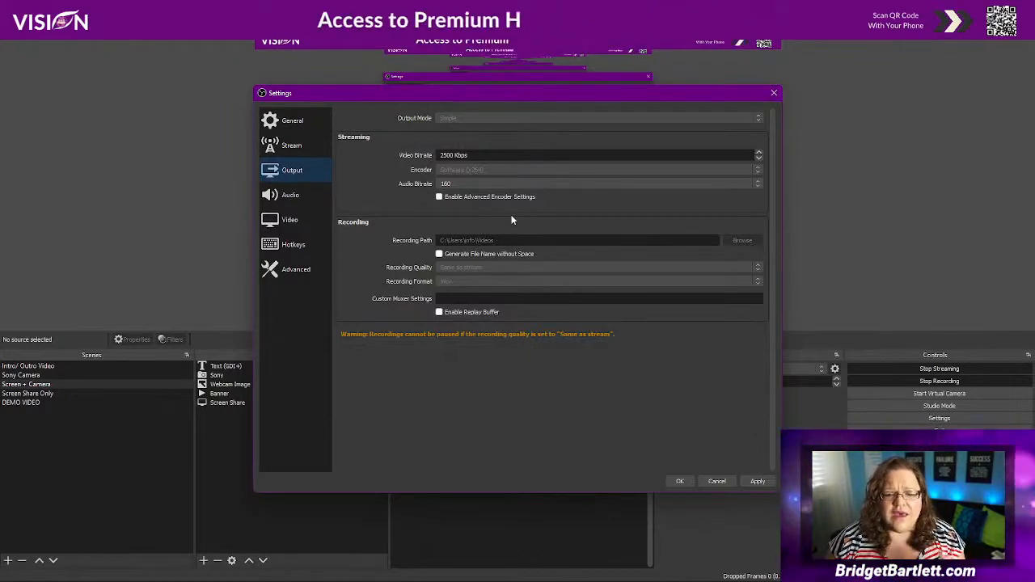
{"action": "left_click", "coordinate": [288, 196]}
{"action": "scroll", "coordinate": [370, 280], "scroll_direction": "down", "scroll_amount": 1}
{"action": "scroll", "coordinate": [375, 277], "scroll_direction": "down", "scroll_amount": 10}
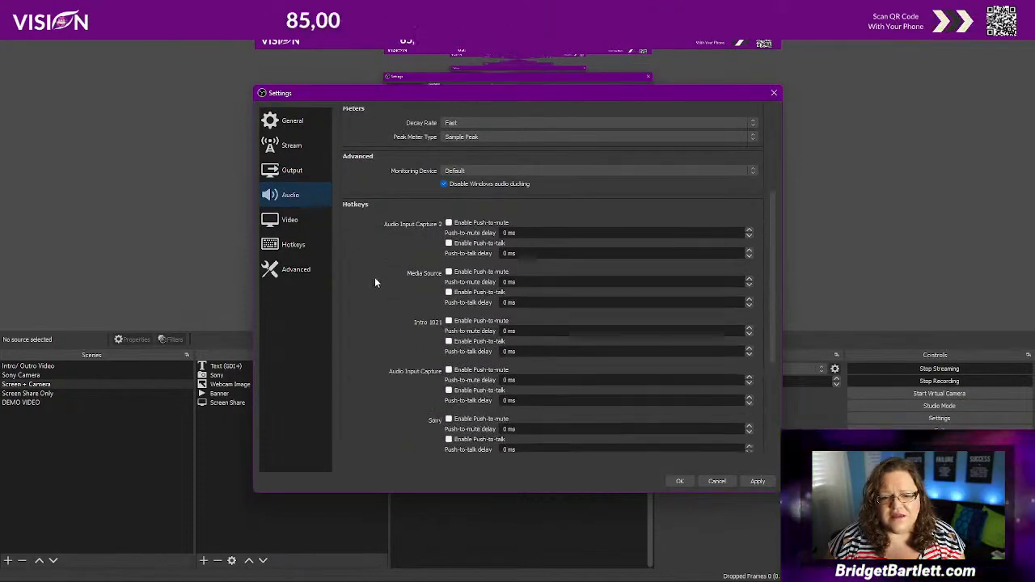
{"action": "scroll", "coordinate": [382, 291], "scroll_direction": "up", "scroll_amount": 12}
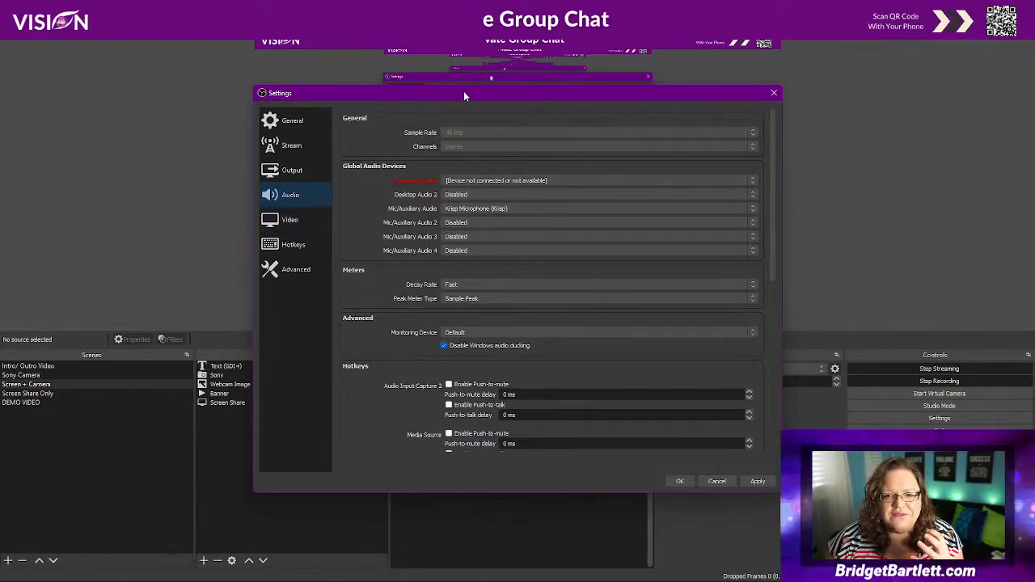
- Move the Settings window aside to examine the Audio Mixer channels and bring it back into full view
{"action": "left_click_drag", "start_coordinate": [464, 91], "coordinate": [56, 63]}
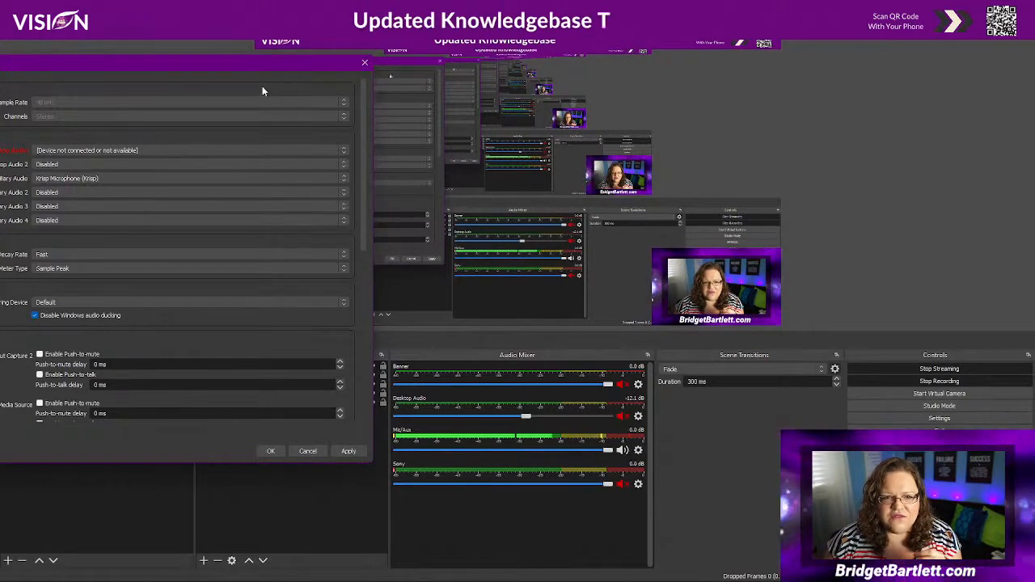
{"action": "left_click_drag", "start_coordinate": [243, 63], "coordinate": [47, 113]}
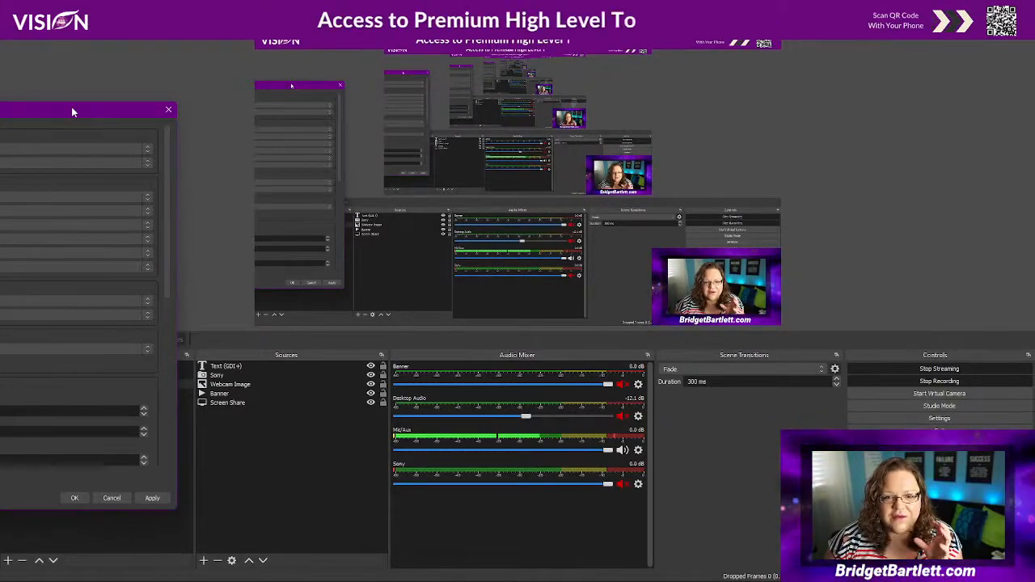
{"action": "left_click_drag", "start_coordinate": [72, 107], "coordinate": [627, 72]}
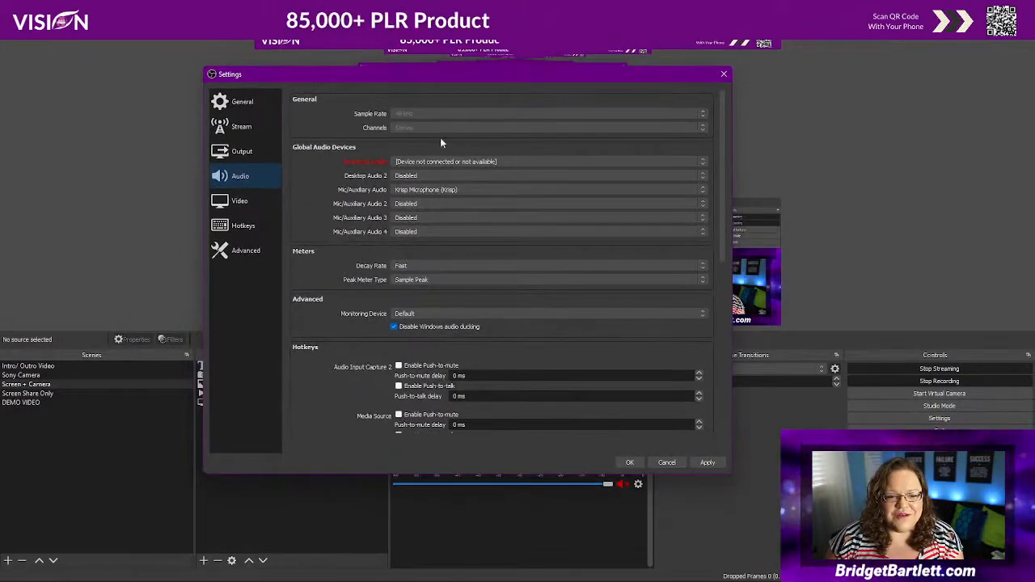
- Review the Video, Hotkeys and Advanced settings and close the Settings window without saving
{"action": "left_click", "coordinate": [227, 207]}
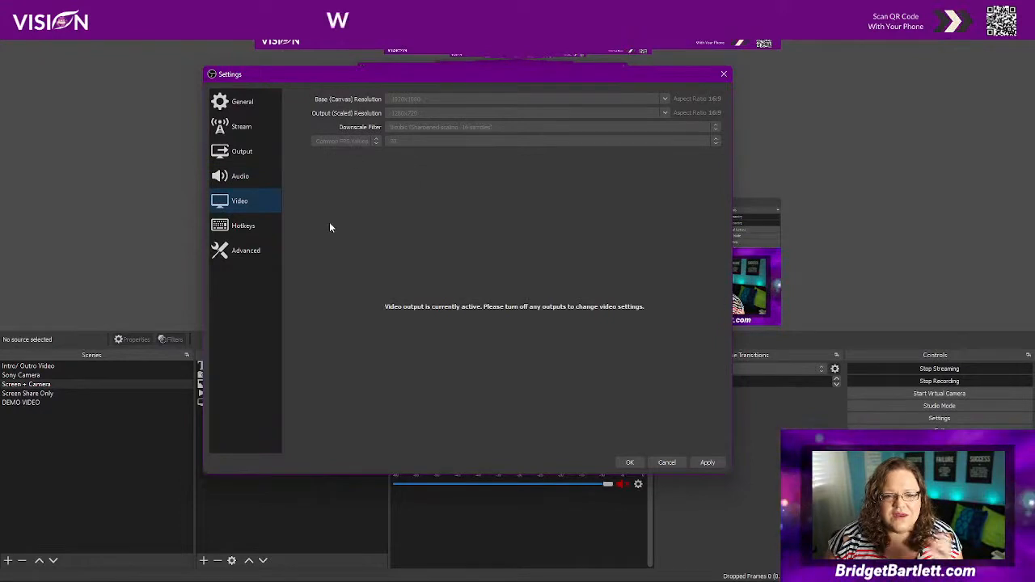
{"action": "left_click", "coordinate": [241, 229]}
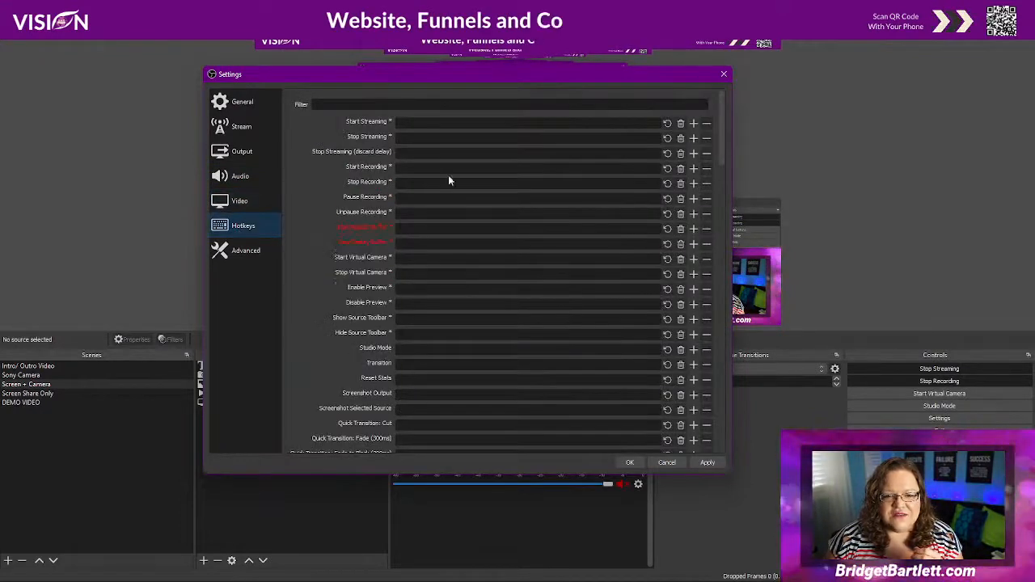
{"action": "scroll", "coordinate": [449, 181], "scroll_direction": "down", "scroll_amount": 2}
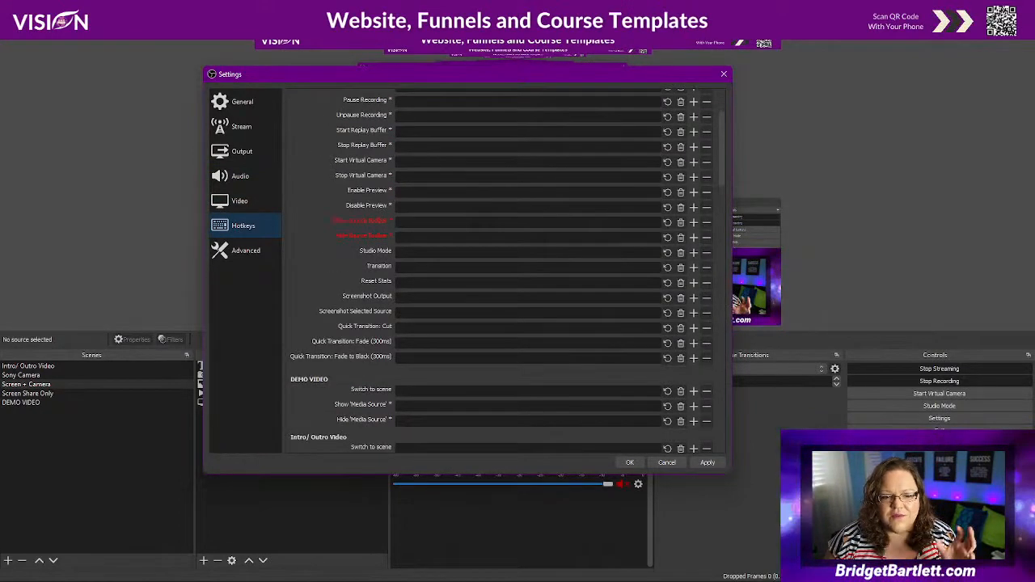
{"action": "scroll", "coordinate": [485, 235], "scroll_direction": "up", "scroll_amount": 1}
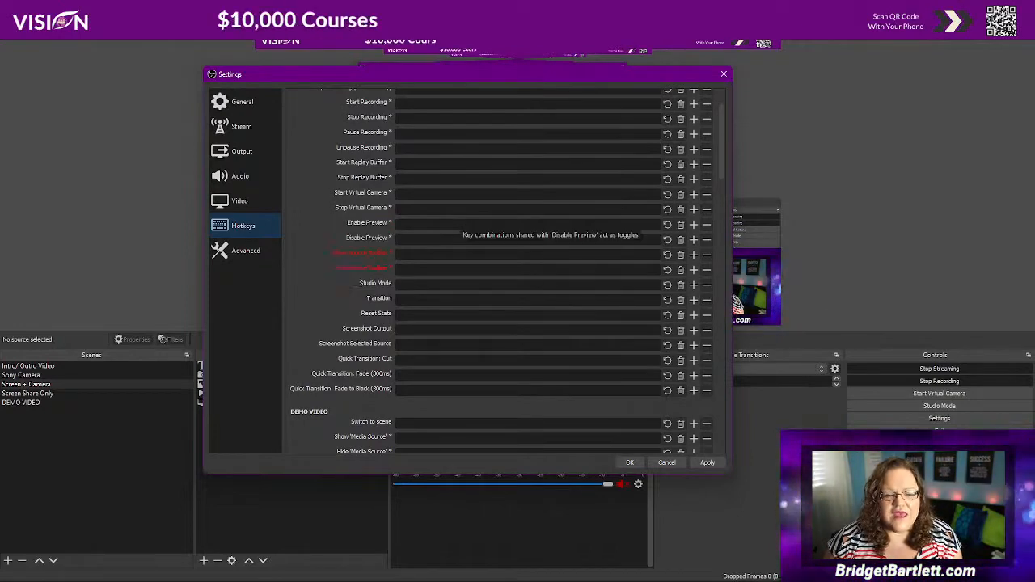
{"action": "left_click", "coordinate": [236, 251]}
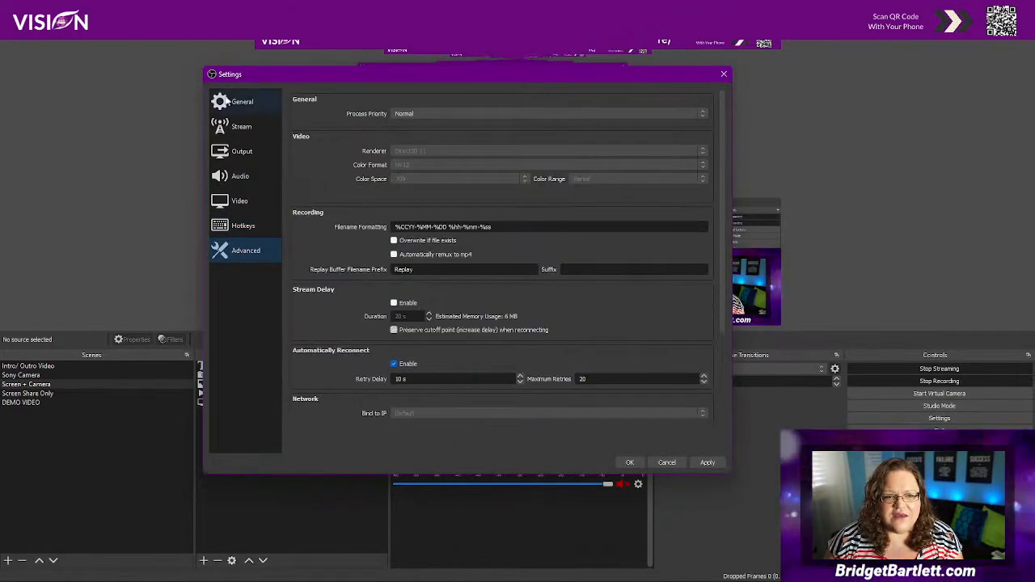
{"action": "left_click", "coordinate": [667, 463]}
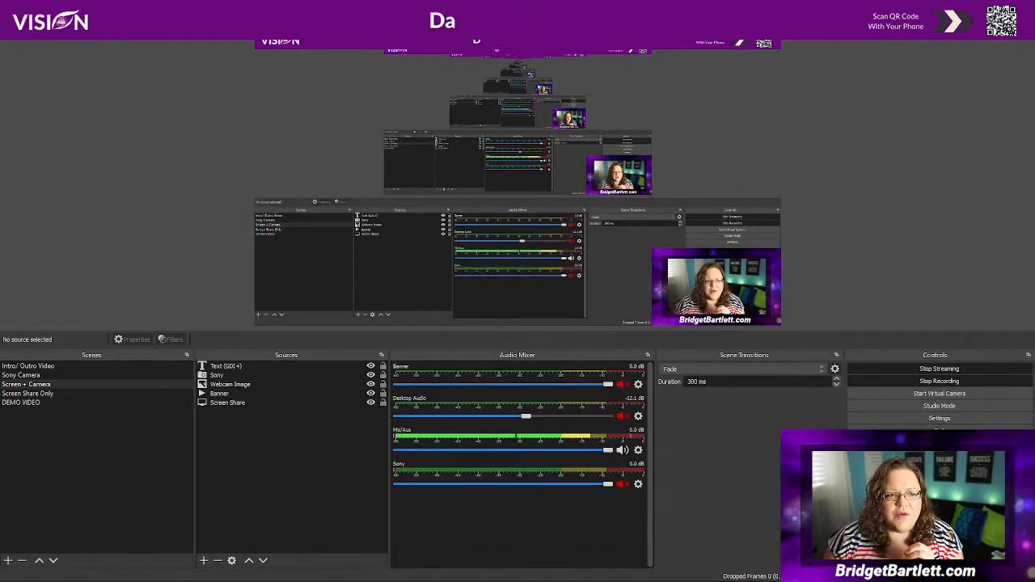
- Examine the Remux Recordings tool and the recordings in the Videos folder, closing it without choosing a file
{"action": "key", "text": "alt+f"}
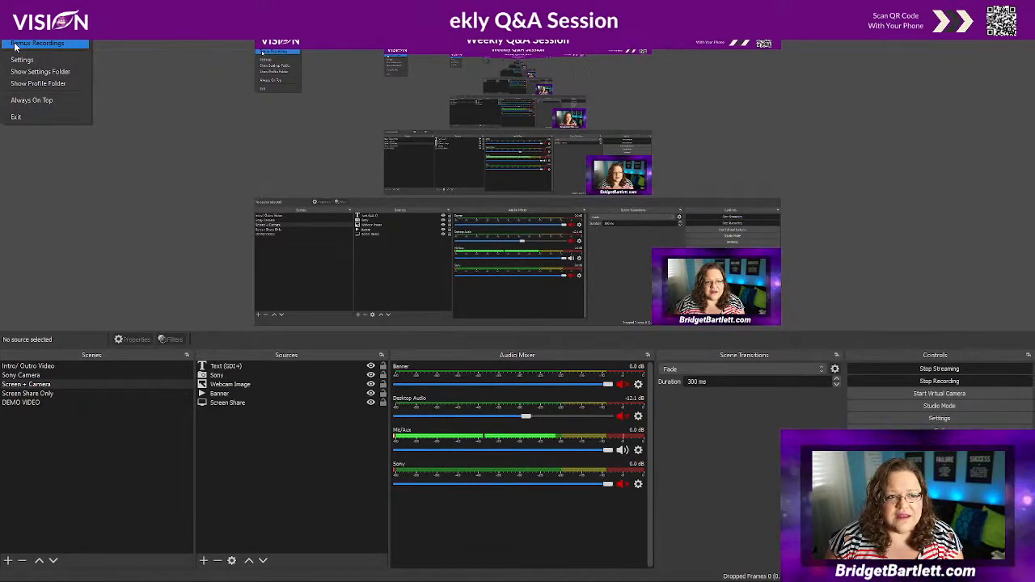
{"action": "left_click", "coordinate": [16, 45]}
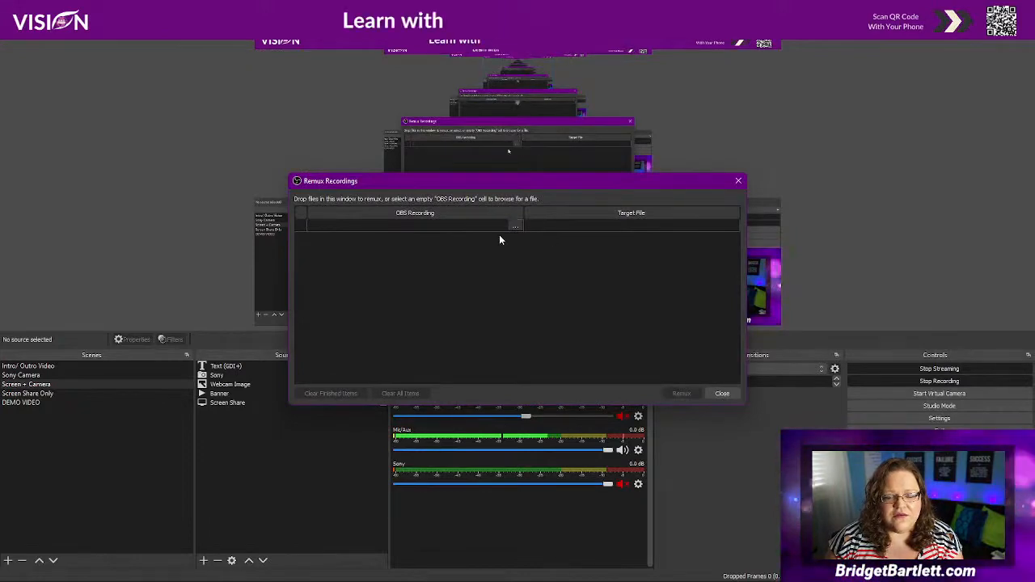
{"action": "left_click", "coordinate": [518, 226]}
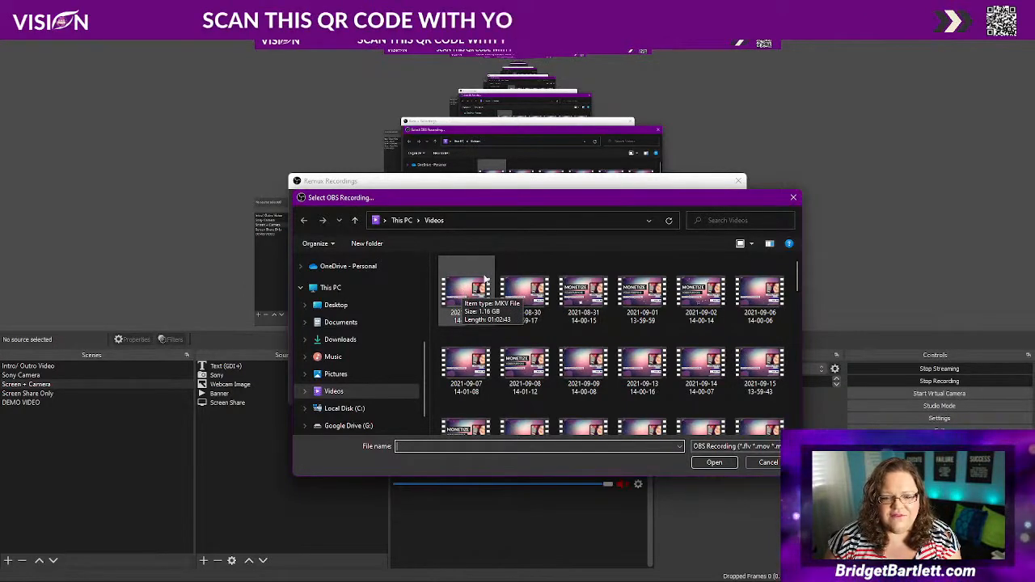
{"action": "left_click", "coordinate": [767, 462]}
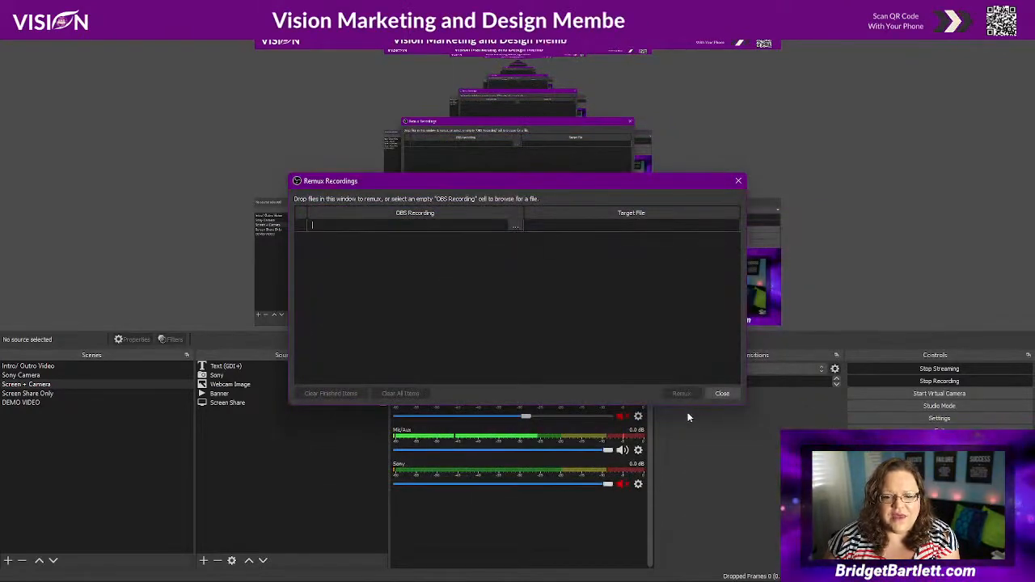
{"action": "left_click", "coordinate": [723, 394]}
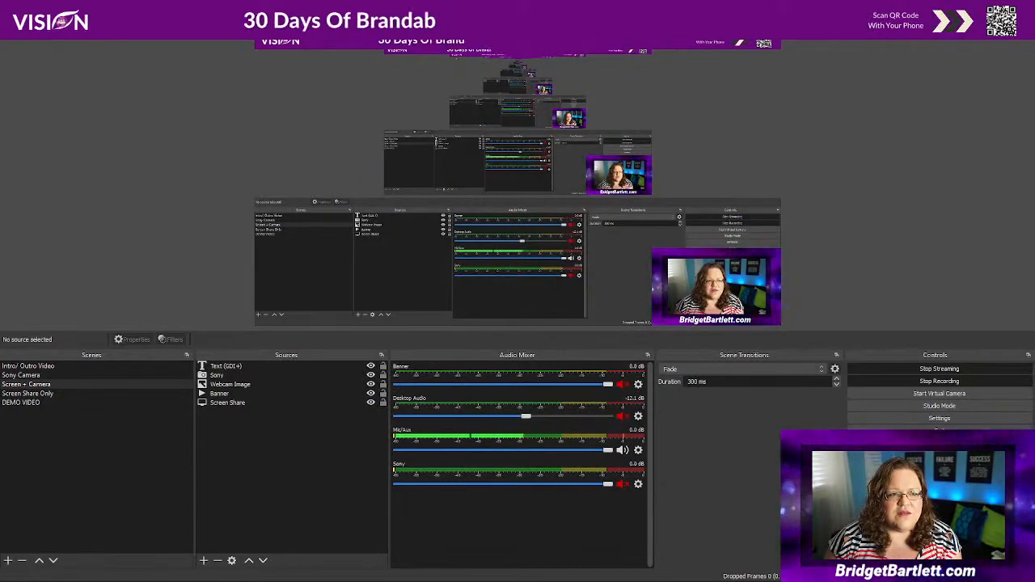
{"action": "key", "text": "alt+f"}
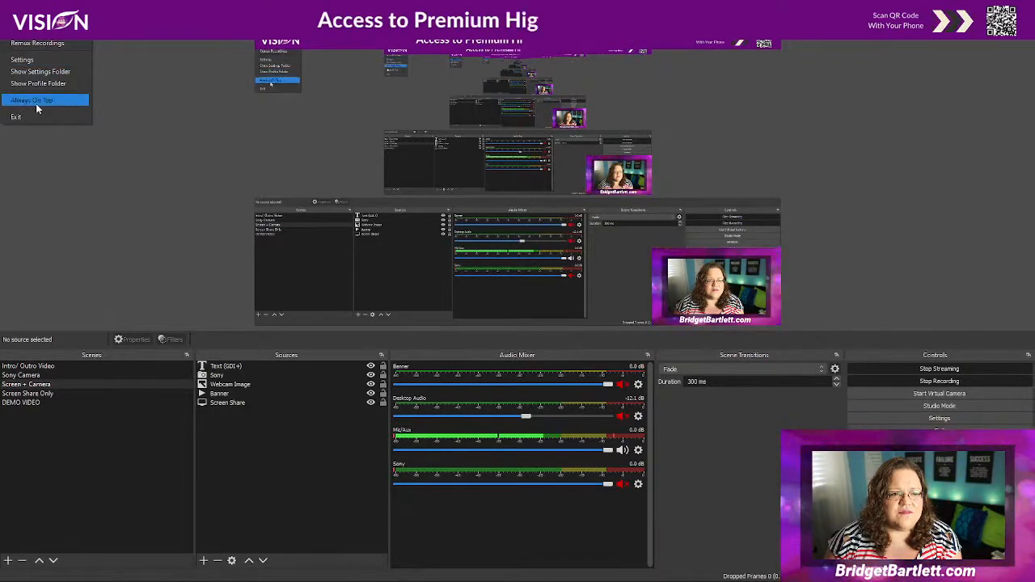
{"action": "mouse_move", "coordinate": [29, 28]}
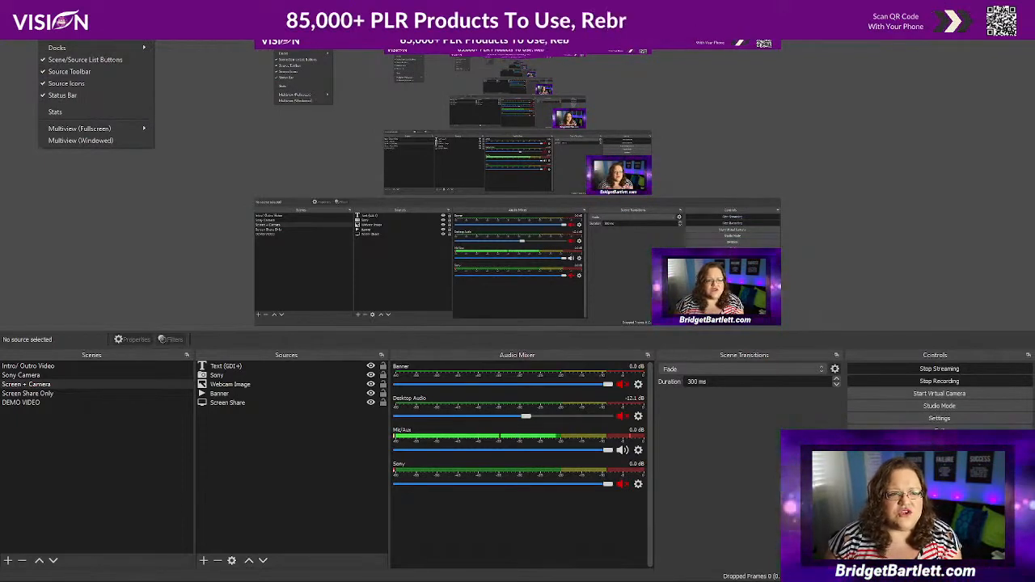
{"action": "mouse_move", "coordinate": [120, 20]}
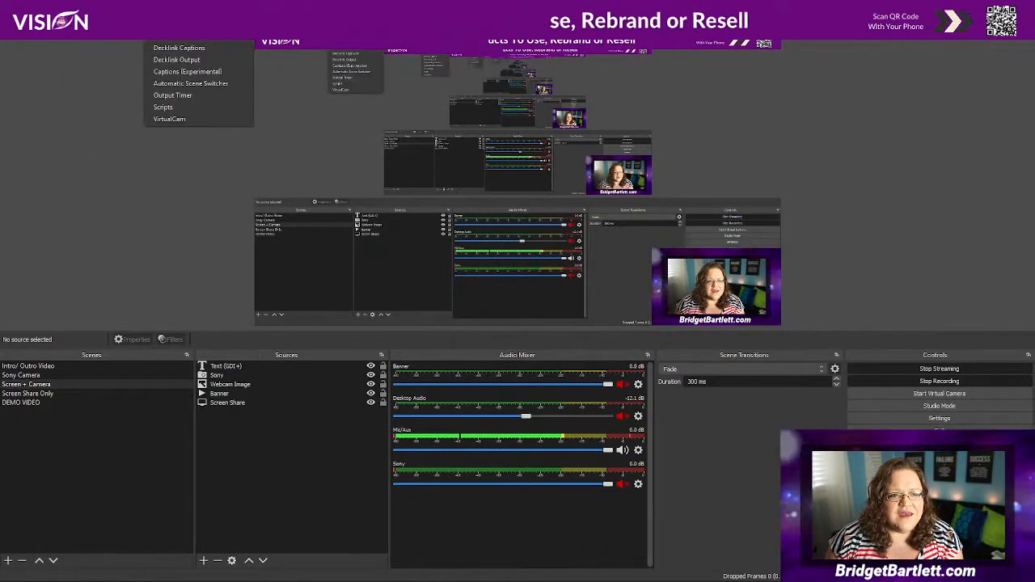
{"action": "mouse_move", "coordinate": [179, 28]}
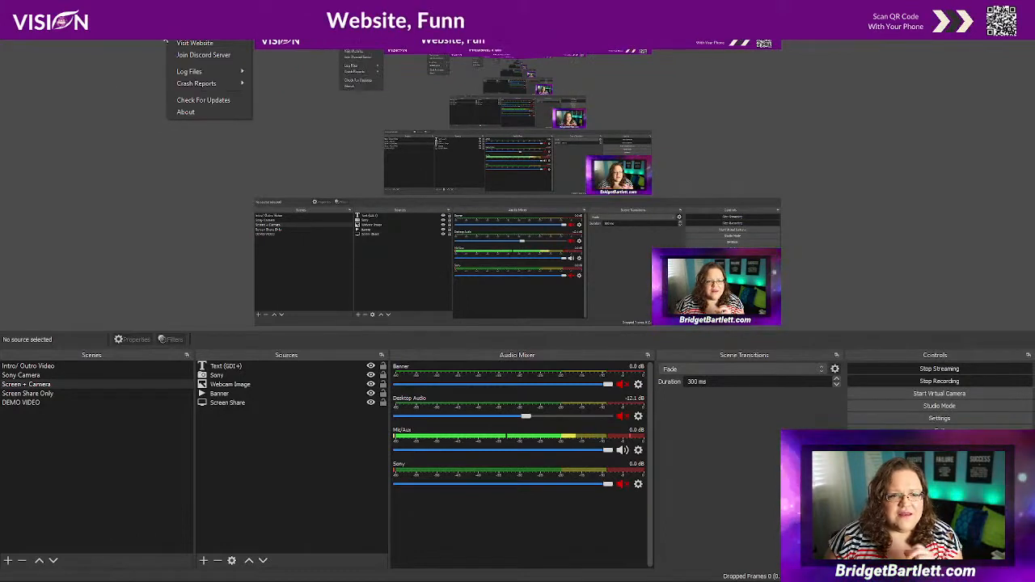
{"action": "left_click", "coordinate": [89, 200]}
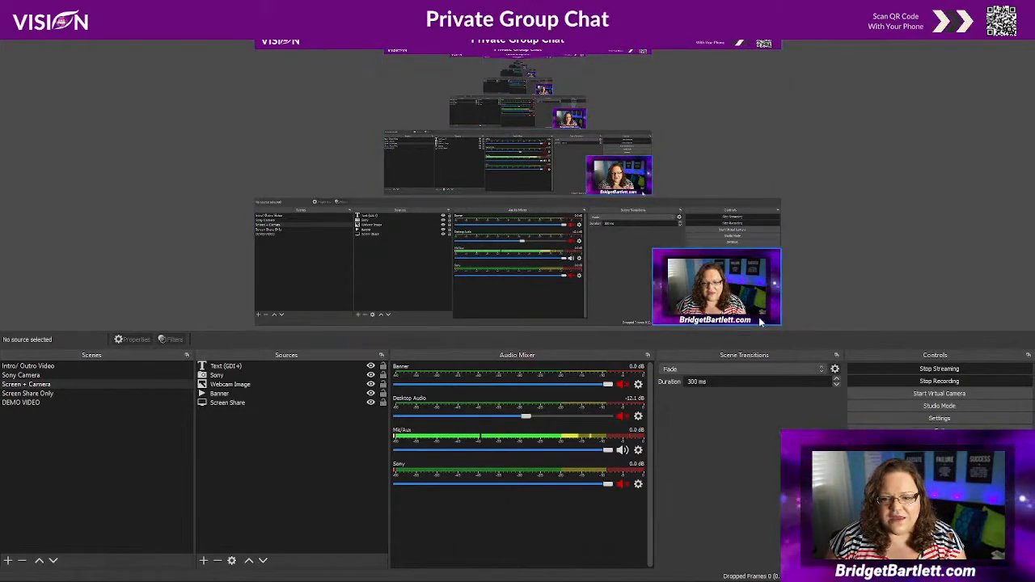
- Switch to Canva, open the LIVE BANNER UPDATED 081621 design and check its custom dimensions
{"action": "left_click_drag", "start_coordinate": [705, 16], "coordinate": [1034, 89]}
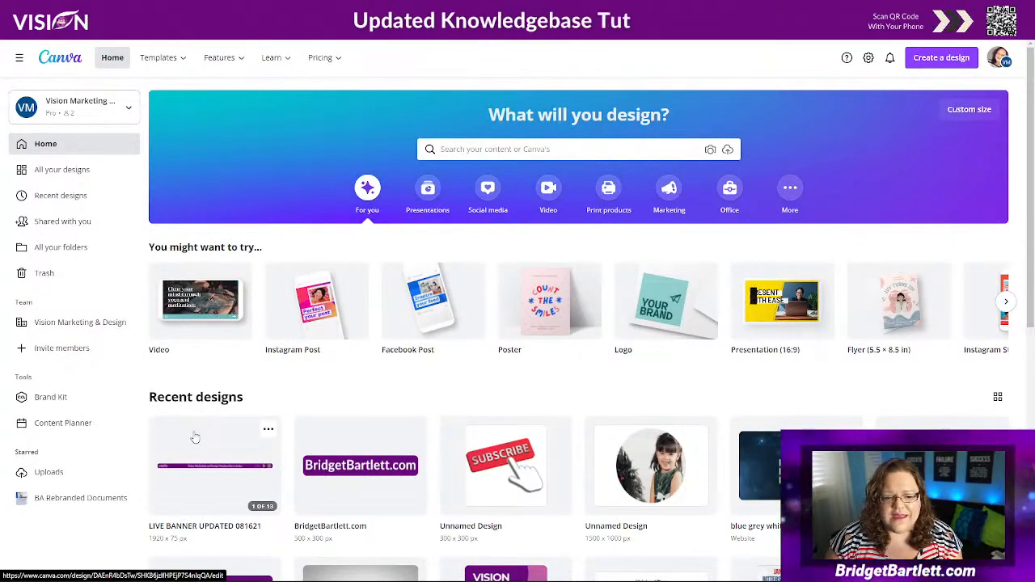
{"action": "left_click", "coordinate": [206, 428]}
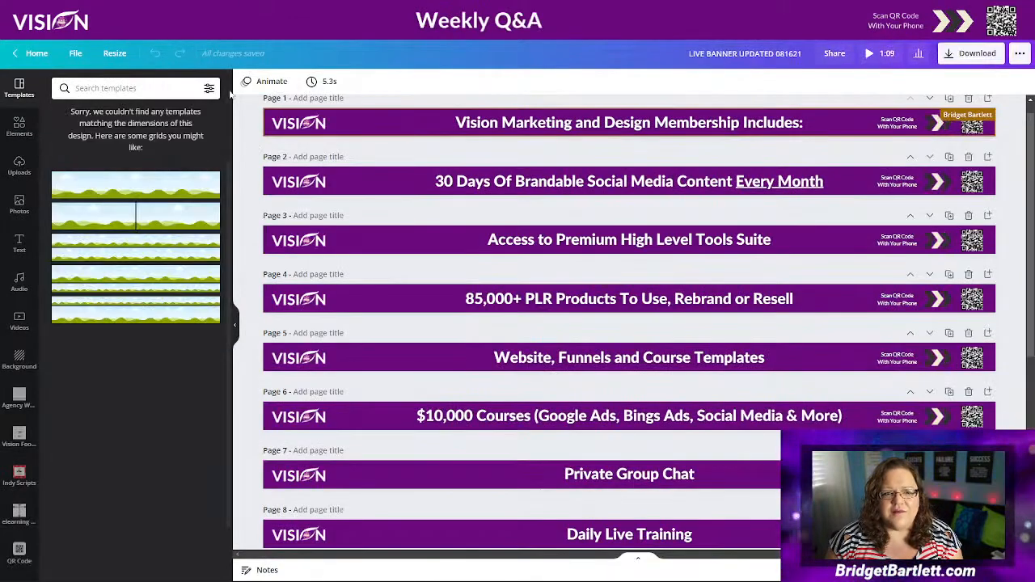
{"action": "left_click", "coordinate": [115, 54]}
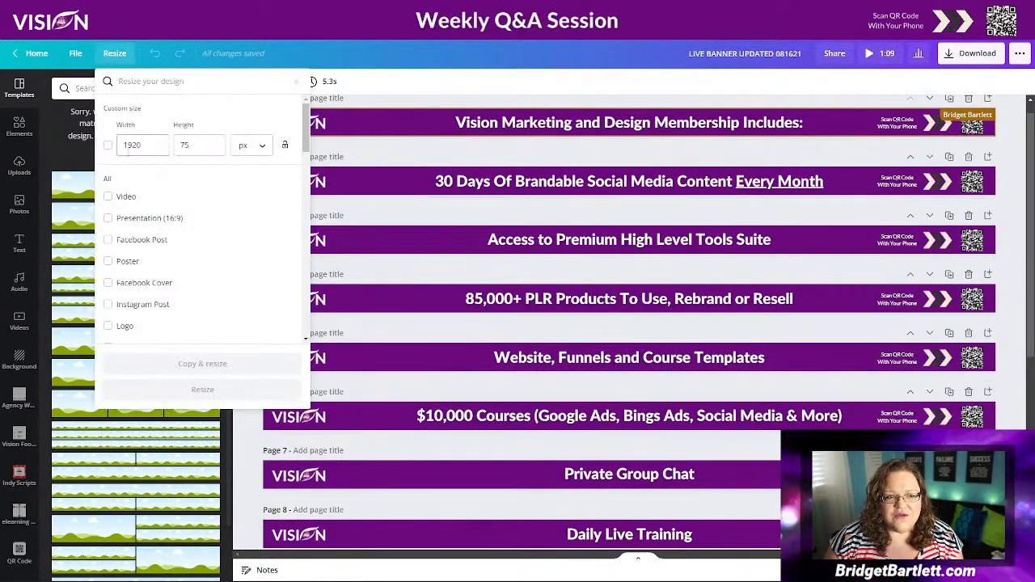
{"action": "left_click", "coordinate": [471, 79]}
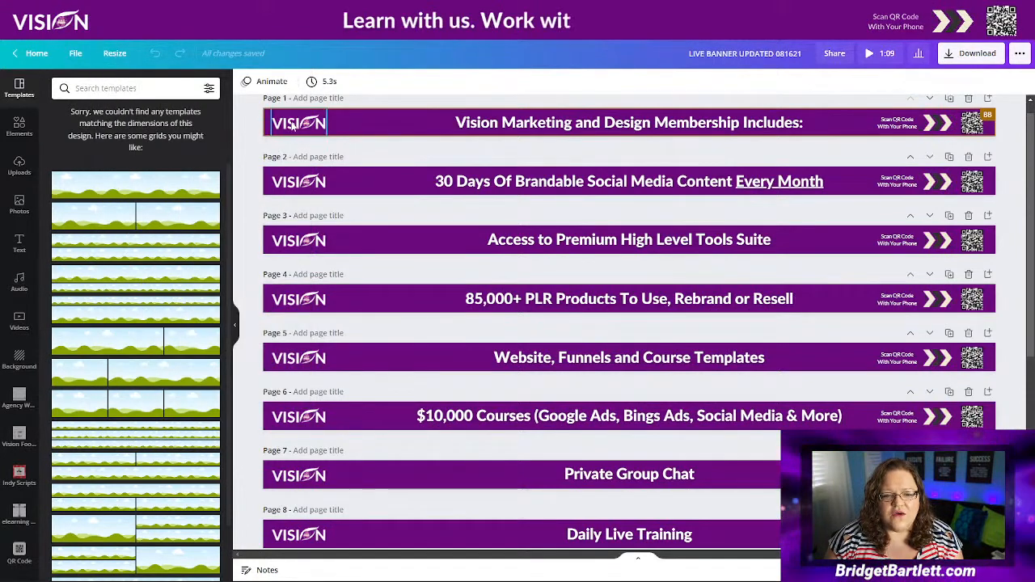
- Create a new custom-size design 1920 px wide and 75 px high
{"action": "left_click", "coordinate": [75, 54]}
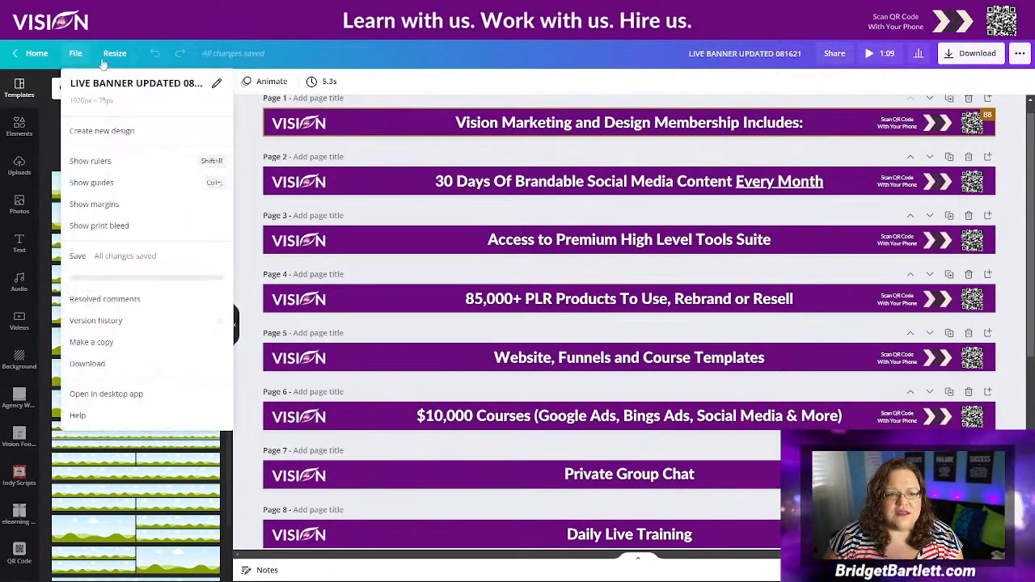
{"action": "left_click", "coordinate": [72, 133]}
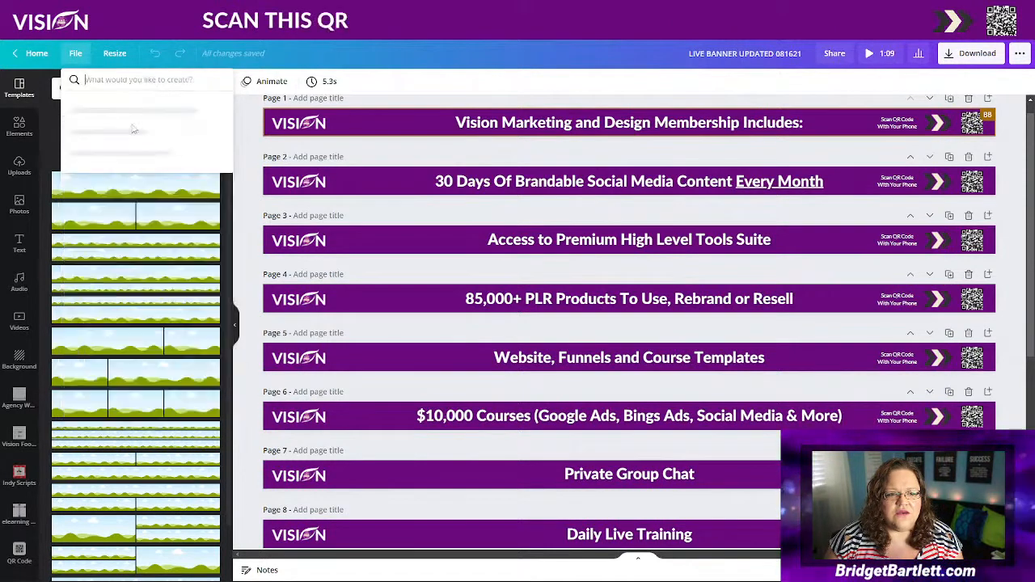
{"action": "left_click", "coordinate": [97, 106]}
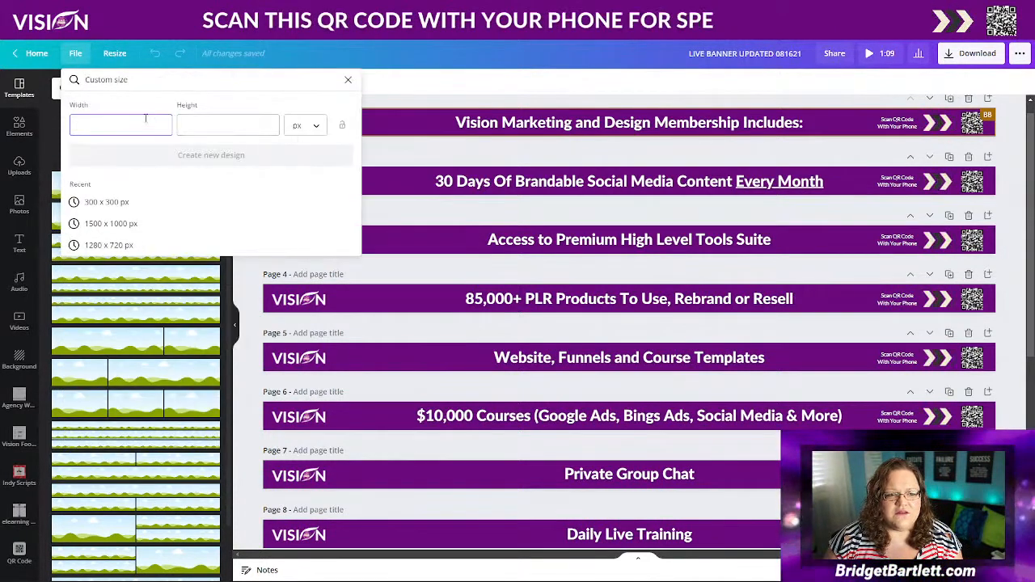
{"action": "type", "text": "1920"}
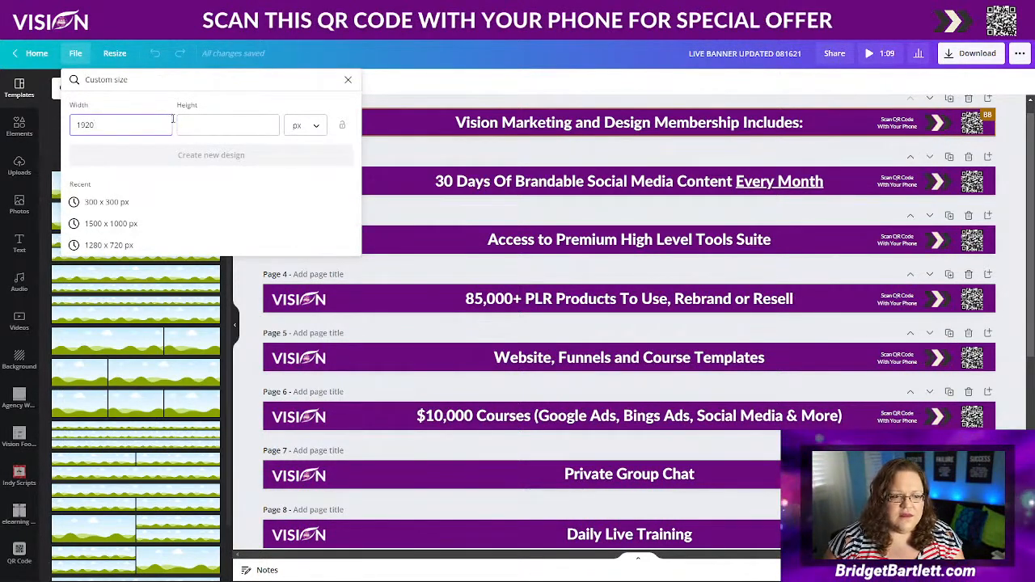
{"action": "left_click", "coordinate": [204, 126]}
{"action": "type", "text": "75"}
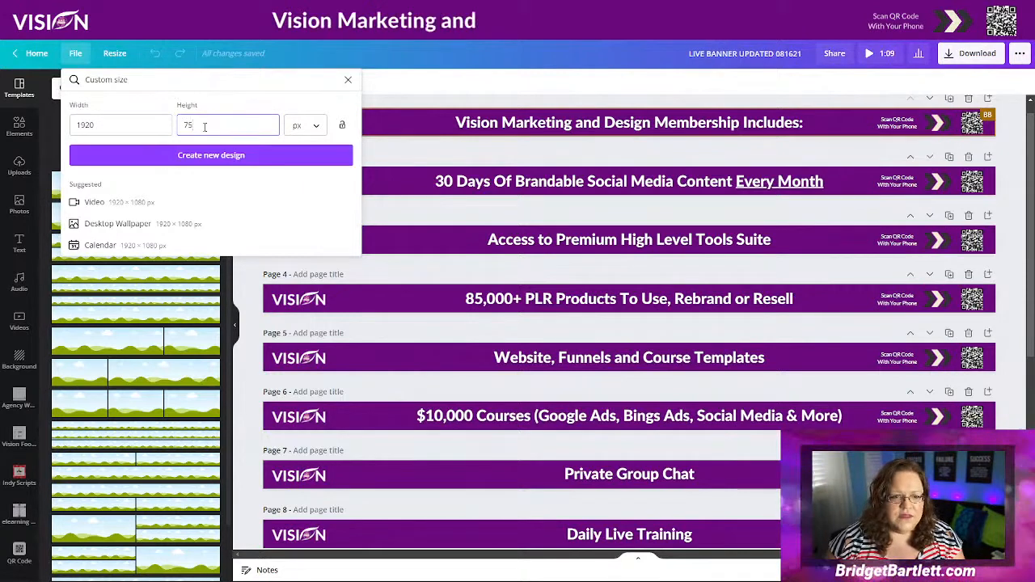
{"action": "type", "text": "0"}
{"action": "left_click", "coordinate": [195, 156]}
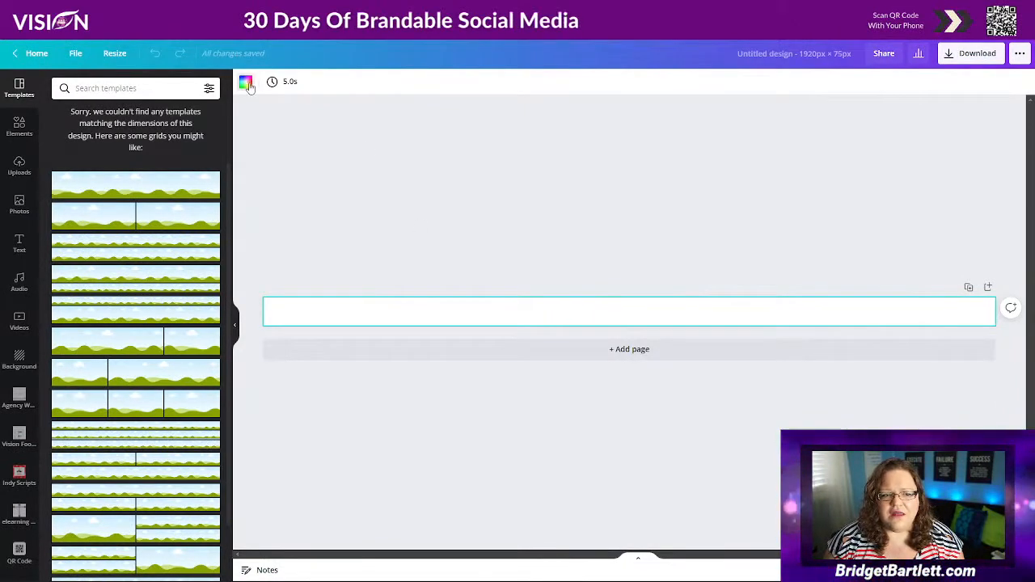
- Fill the blank banner's background with the dark purple from the Personal Brand palette
{"action": "left_click", "coordinate": [246, 84]}
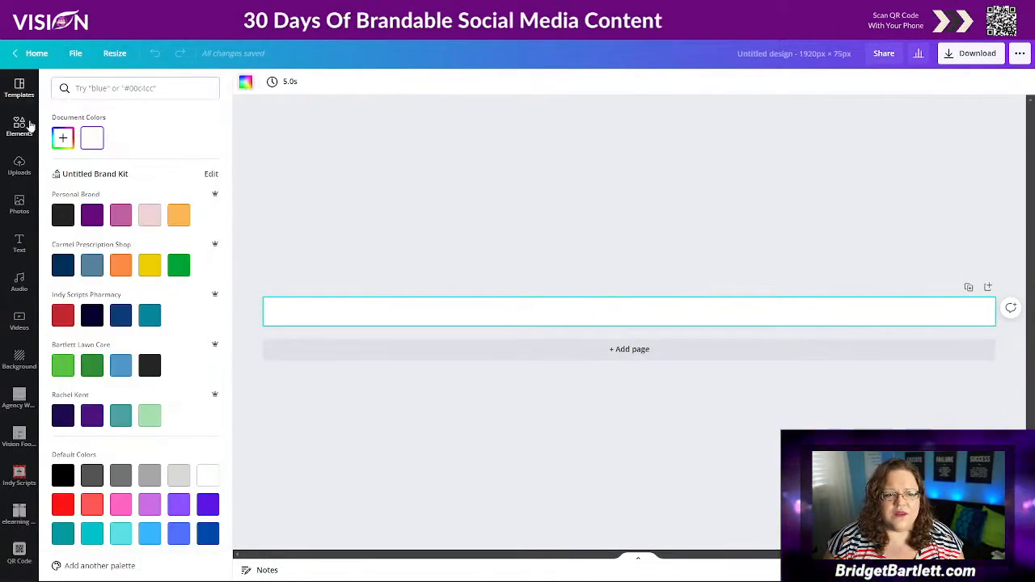
{"action": "left_click", "coordinate": [89, 215]}
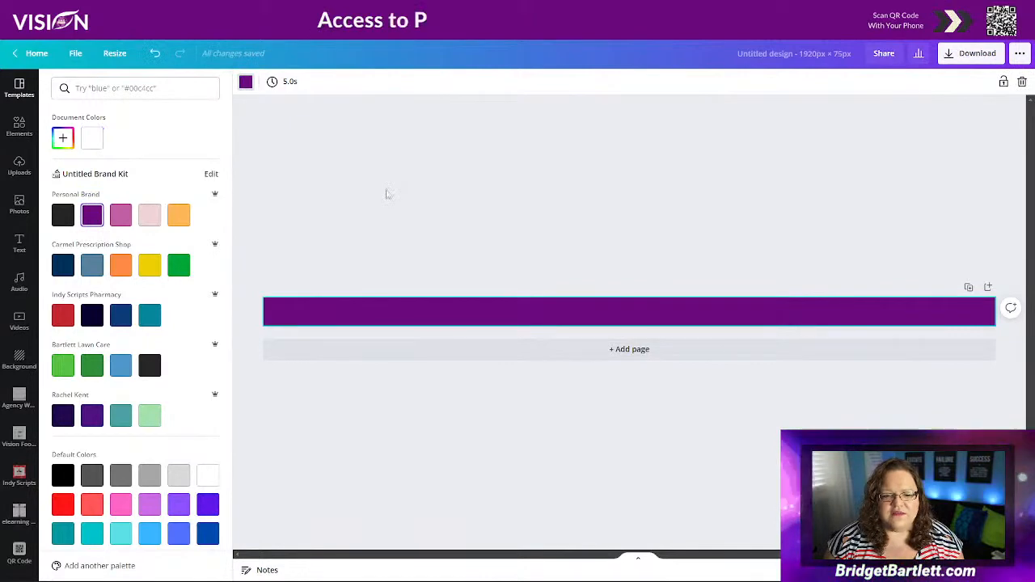
- Add a heading in the middle of the purple banner reading "This is a cool banner"
{"action": "left_click", "coordinate": [19, 245]}
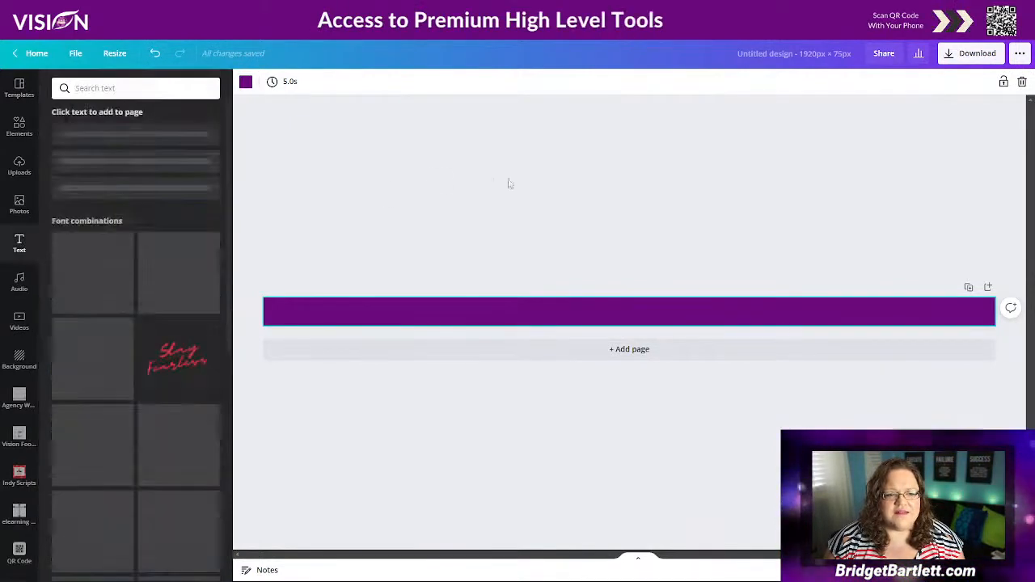
{"action": "left_click_drag", "start_coordinate": [125, 157], "coordinate": [567, 310]}
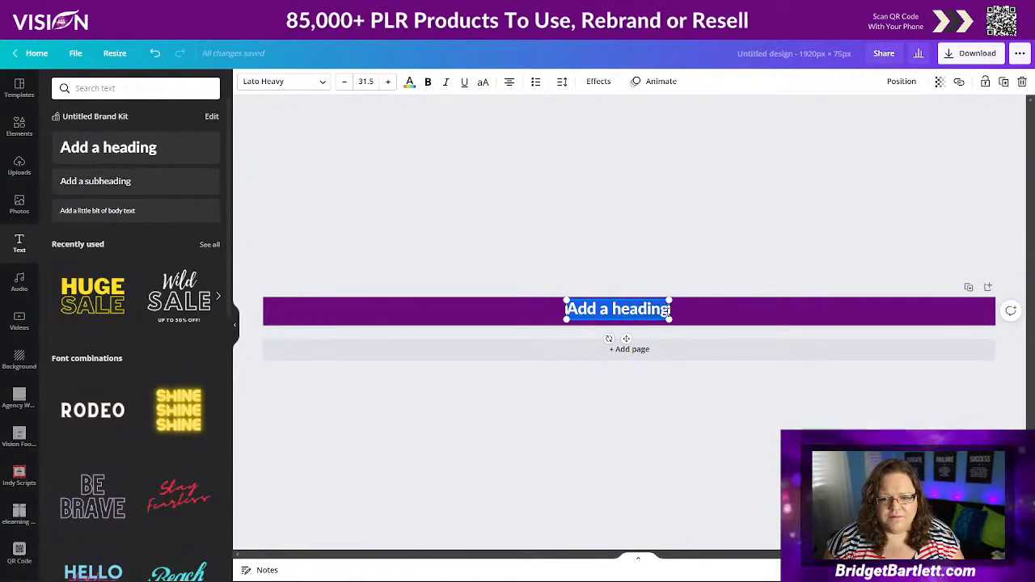
{"action": "type", "text": "THis is"}
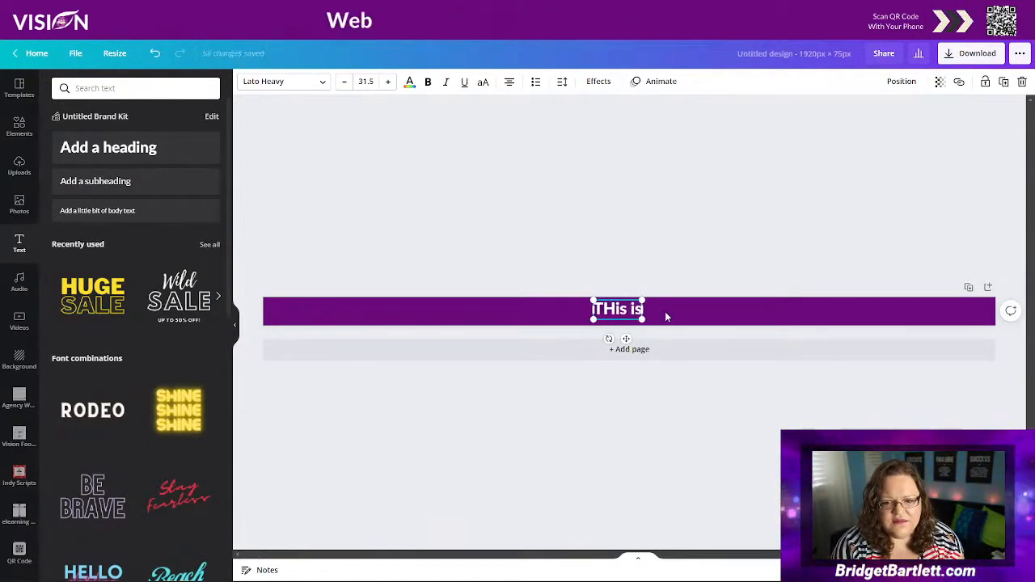
{"action": "key", "text": "BackSpace"}
{"action": "key", "text": "BackSpace"}
{"action": "key", "text": "BackSpace"}
{"action": "key", "text": "BackSpace"}
{"action": "key", "text": "BackSpace"}
{"action": "type", "text": "hi"}
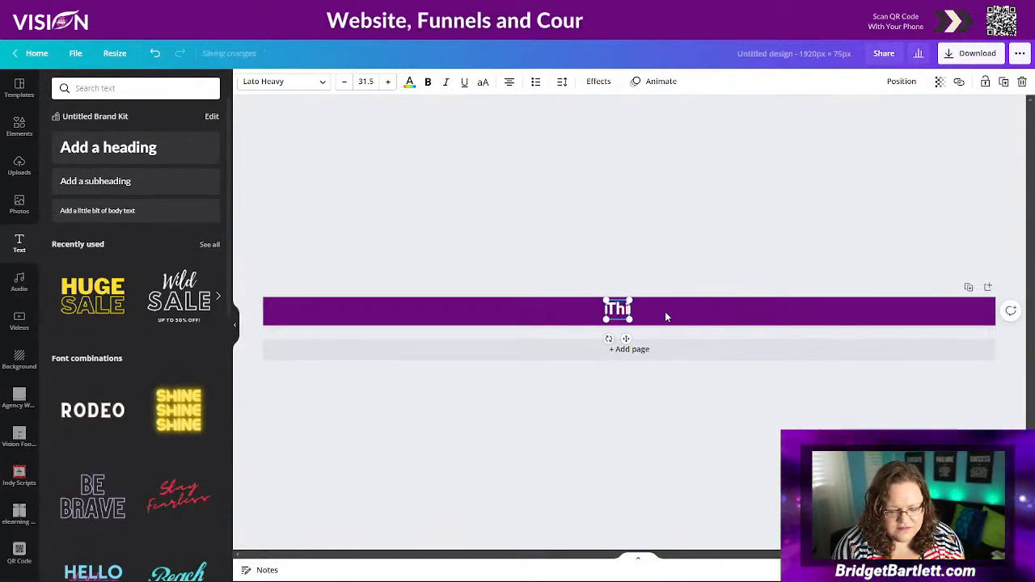
{"action": "type", "text": "s is a co"}
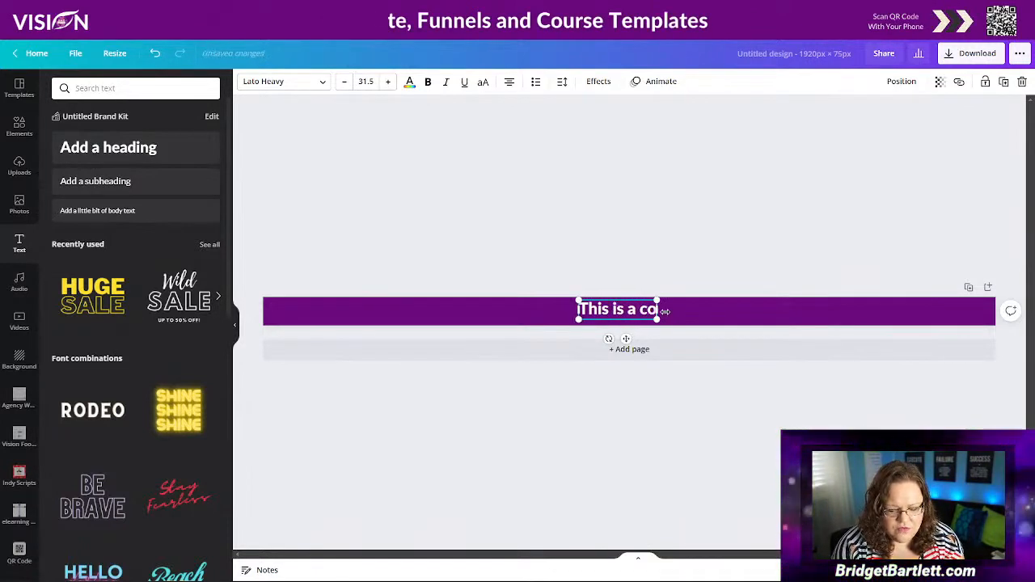
{"action": "type", "text": "ol banner"}
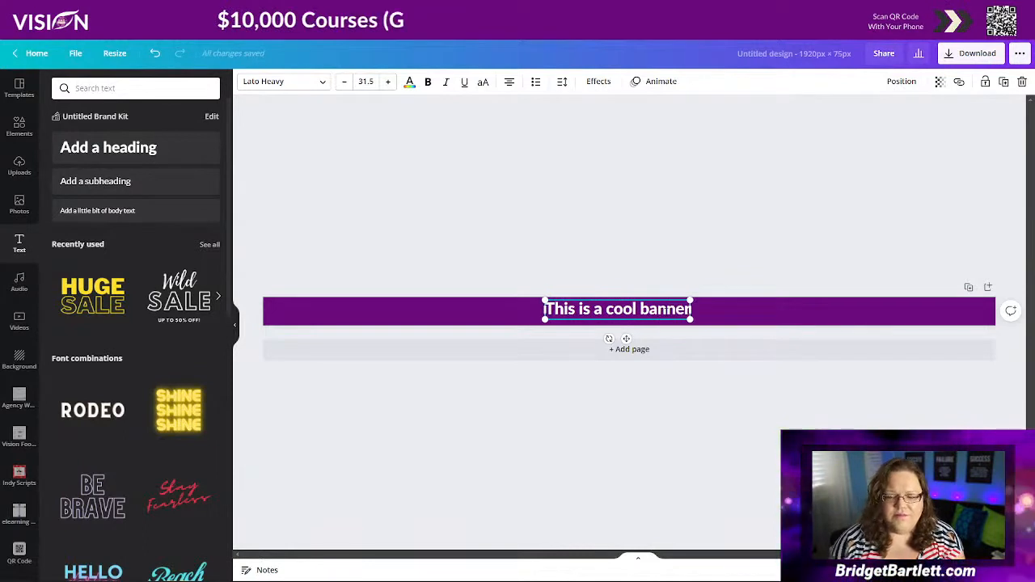
- Widen the heading's text box, centre it on the banner and apply the Typewriter text animation
{"action": "left_click_drag", "start_coordinate": [691, 309], "coordinate": [820, 309]}
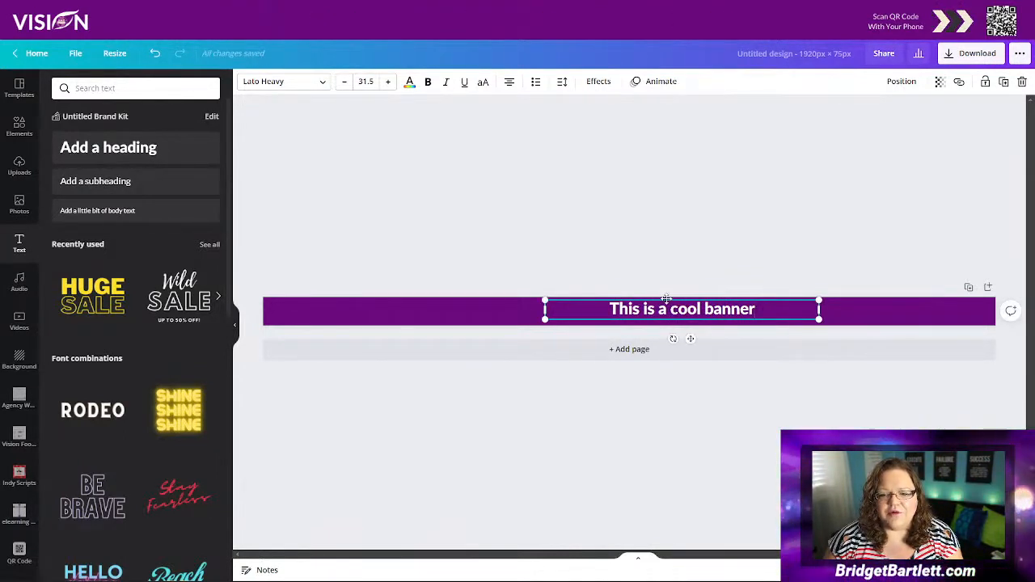
{"action": "left_click_drag", "start_coordinate": [667, 299], "coordinate": [615, 300]}
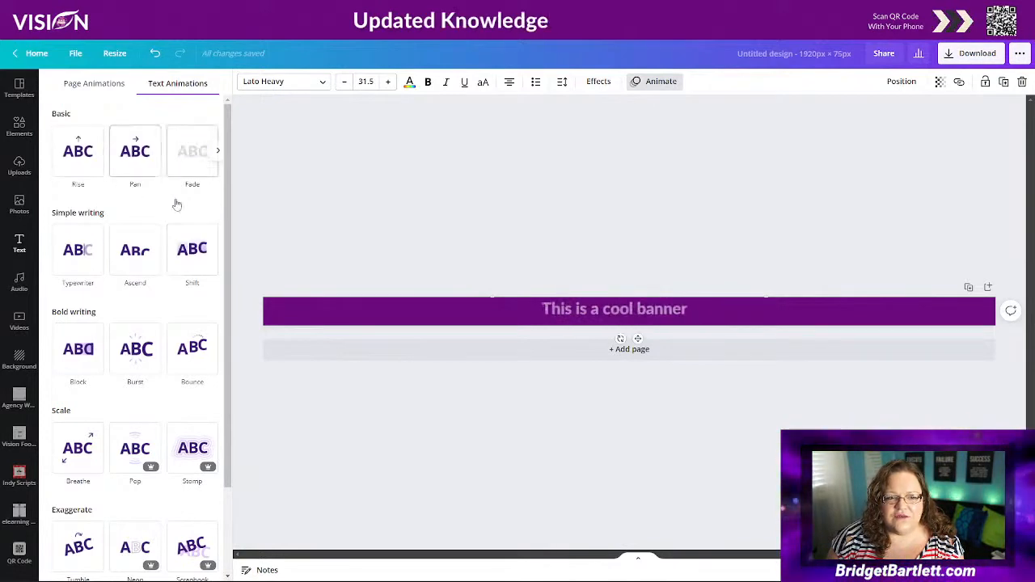
{"action": "scroll", "coordinate": [130, 409], "scroll_direction": "down", "scroll_amount": 2}
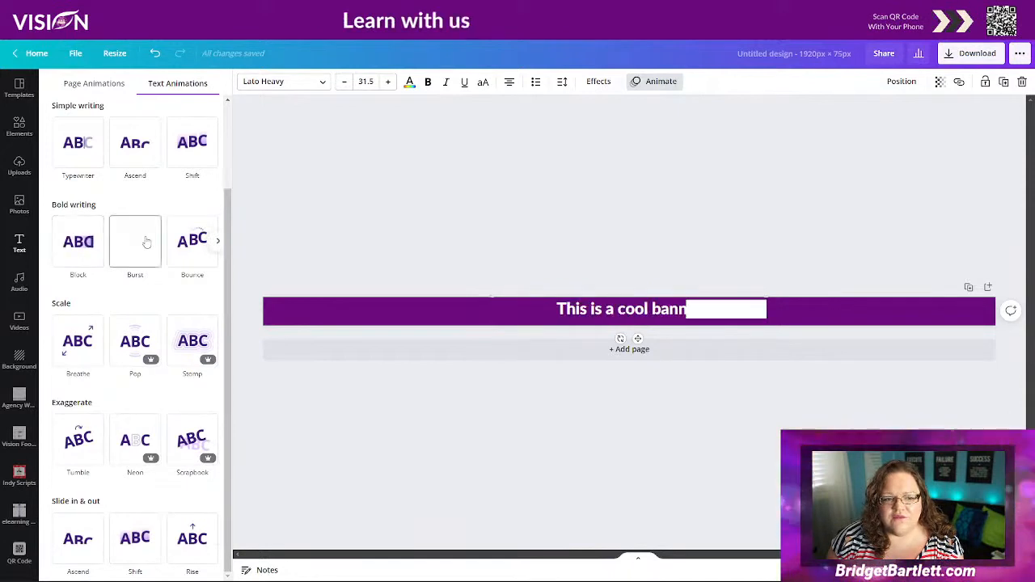
{"action": "left_click", "coordinate": [77, 154]}
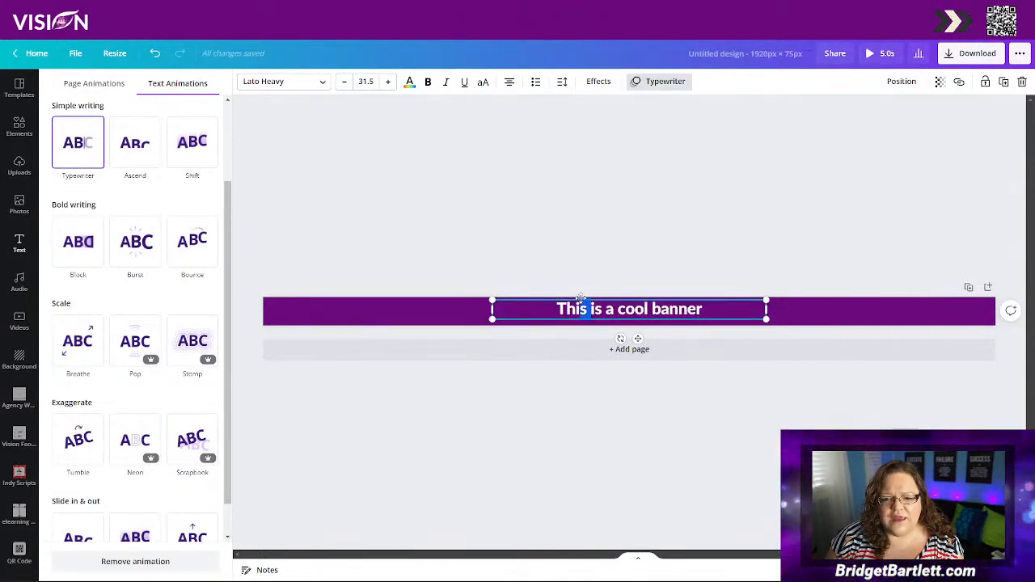
{"action": "mouse_move", "coordinate": [581, 299]}
{"action": "left_mouse_down"}
{"action": "mouse_move", "coordinate": [573, 302]}
{"action": "mouse_move", "coordinate": [583, 301]}
{"action": "left_mouse_up"}
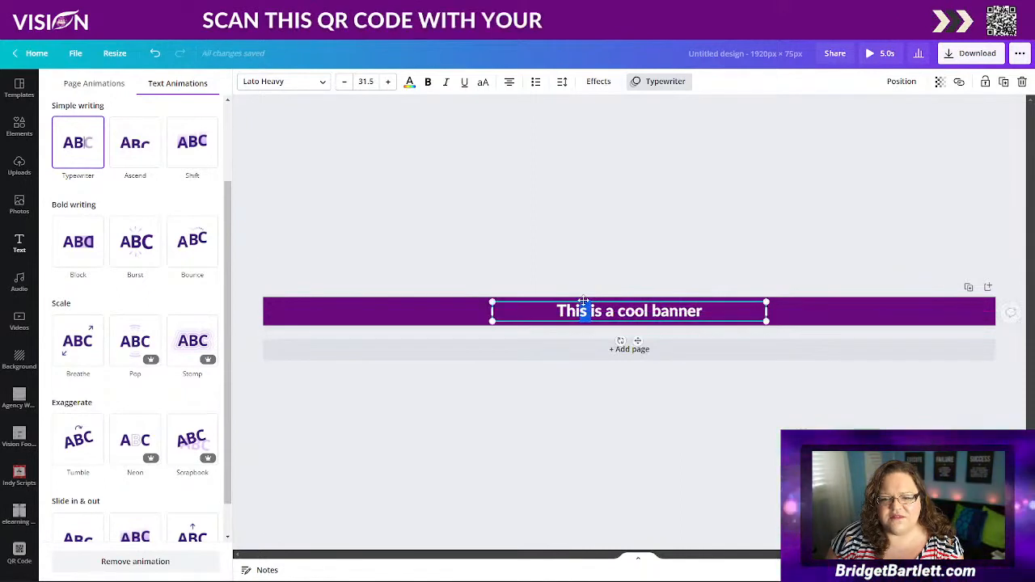
- Generate a QR code for the presenter's website URL, shrink it to about 53 × 53 px and place it near the banner's right end
{"action": "left_click", "coordinate": [19, 243]}
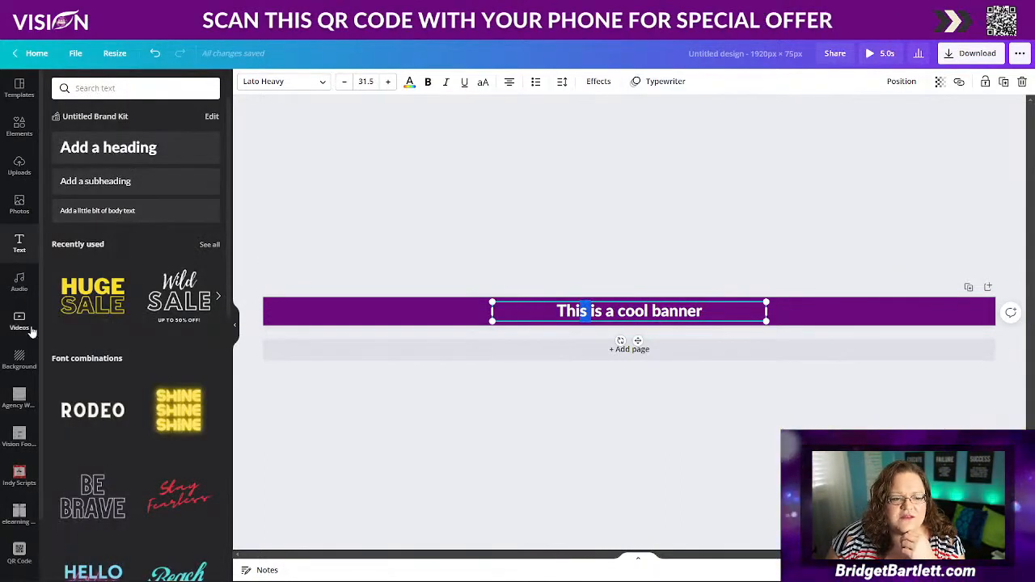
{"action": "scroll", "coordinate": [8, 395], "scroll_direction": "down", "scroll_amount": 2}
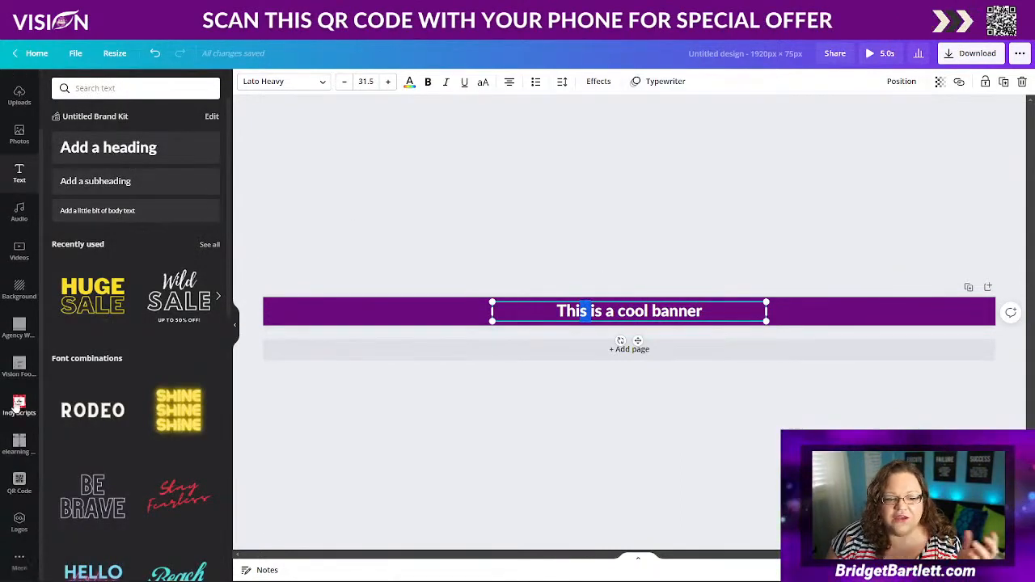
{"action": "left_click", "coordinate": [19, 485]}
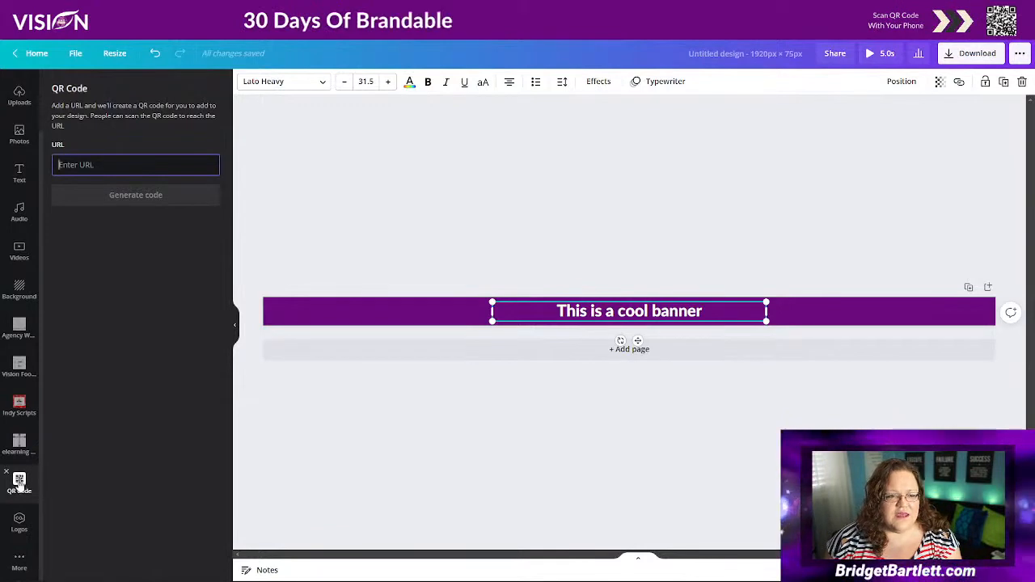
{"action": "type", "text": "ht"}
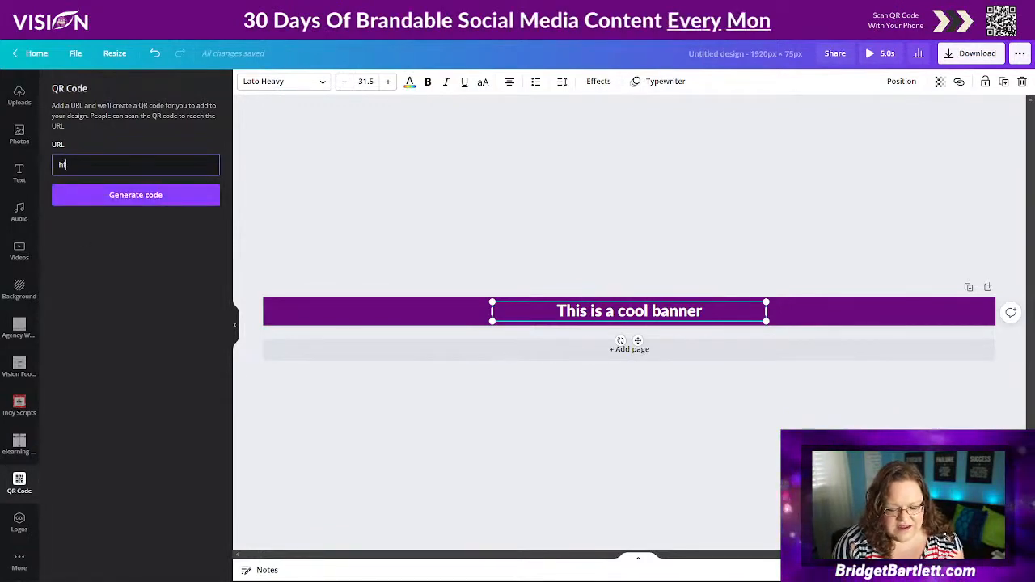
{"action": "type", "text": "tps://bridgetbartlett.c"}
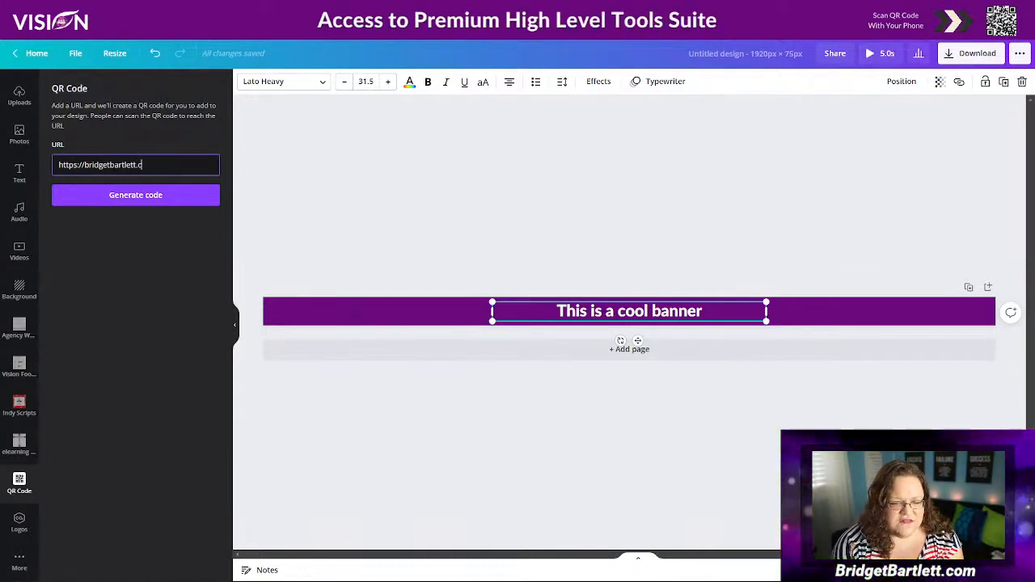
{"action": "type", "text": "om"}
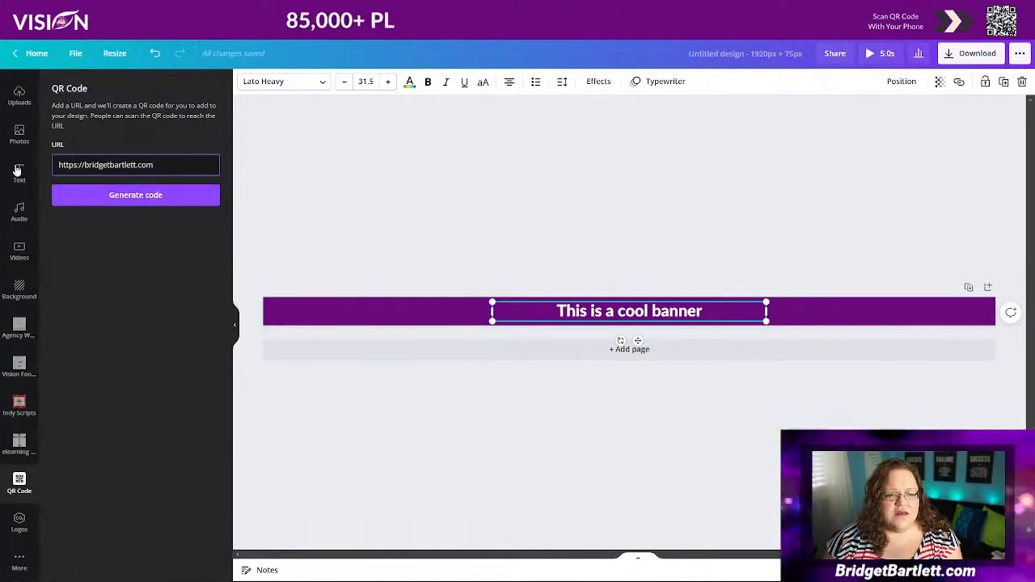
{"action": "left_click", "coordinate": [127, 204]}
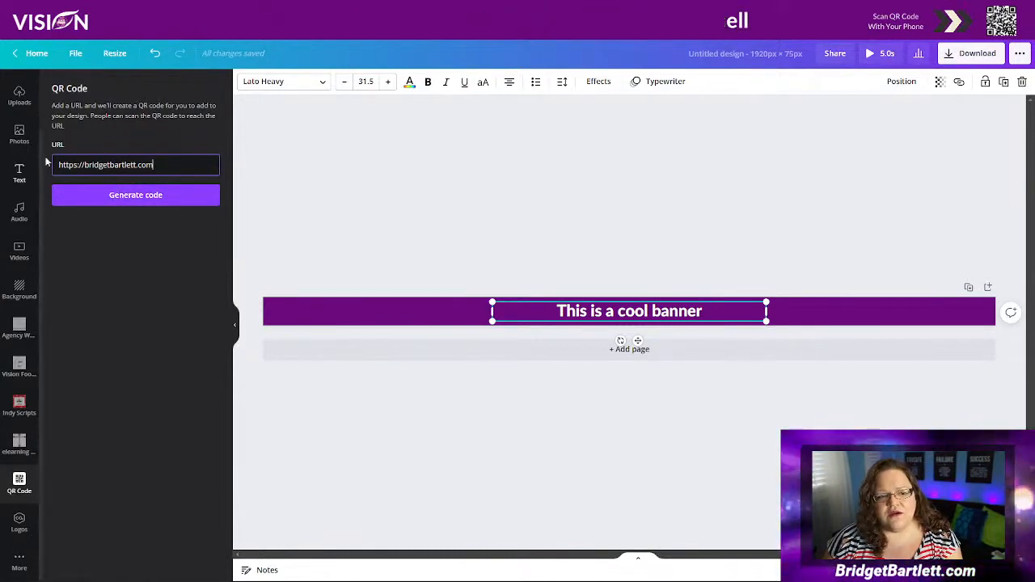
{"action": "left_click", "coordinate": [114, 204]}
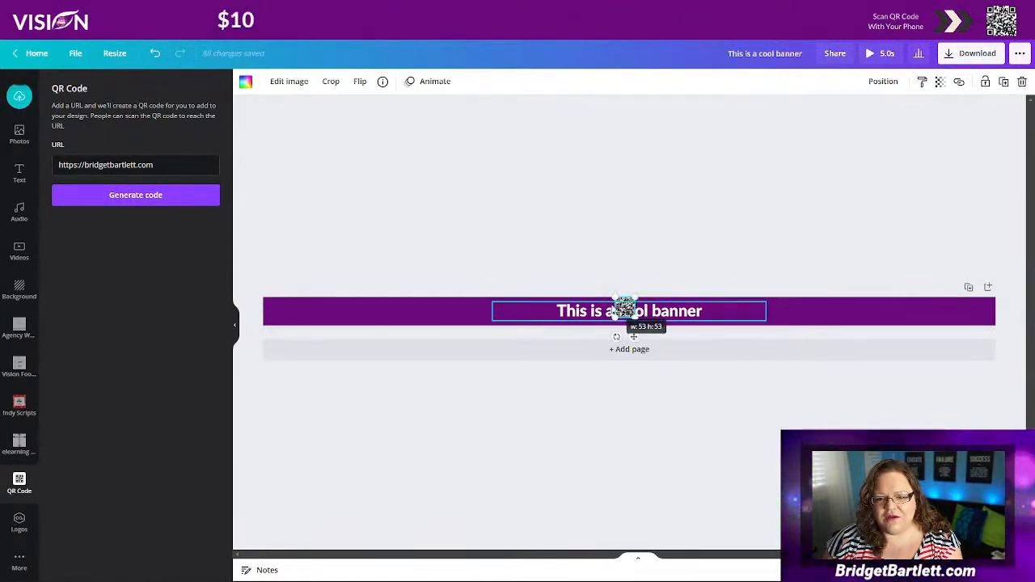
{"action": "left_click_drag", "start_coordinate": [625, 309], "coordinate": [973, 310]}
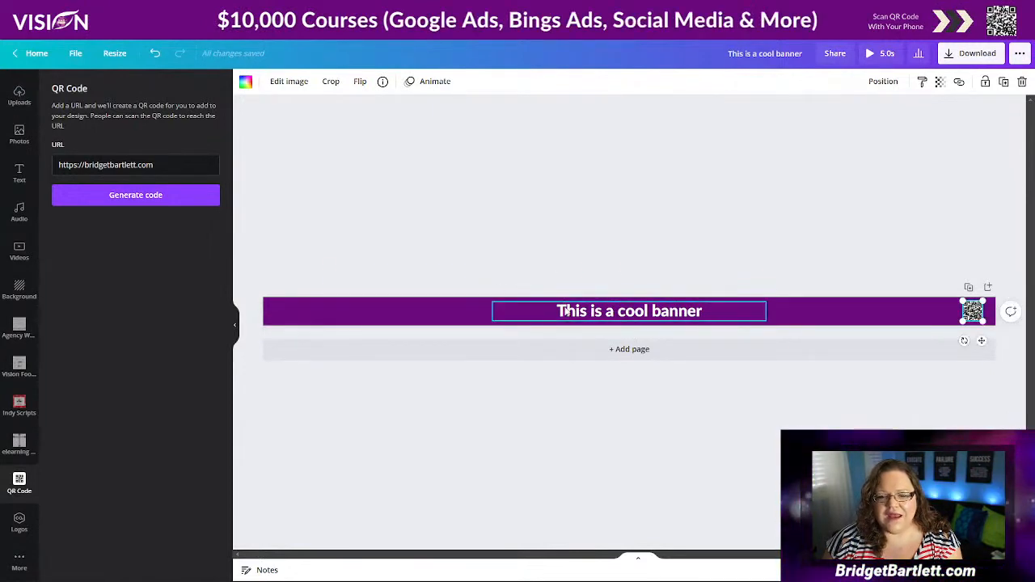
- Add the white VISION logo from the brand kit and fit it at the left end of the banner
{"action": "left_click", "coordinate": [19, 522]}
{"action": "left_click", "coordinate": [63, 265]}
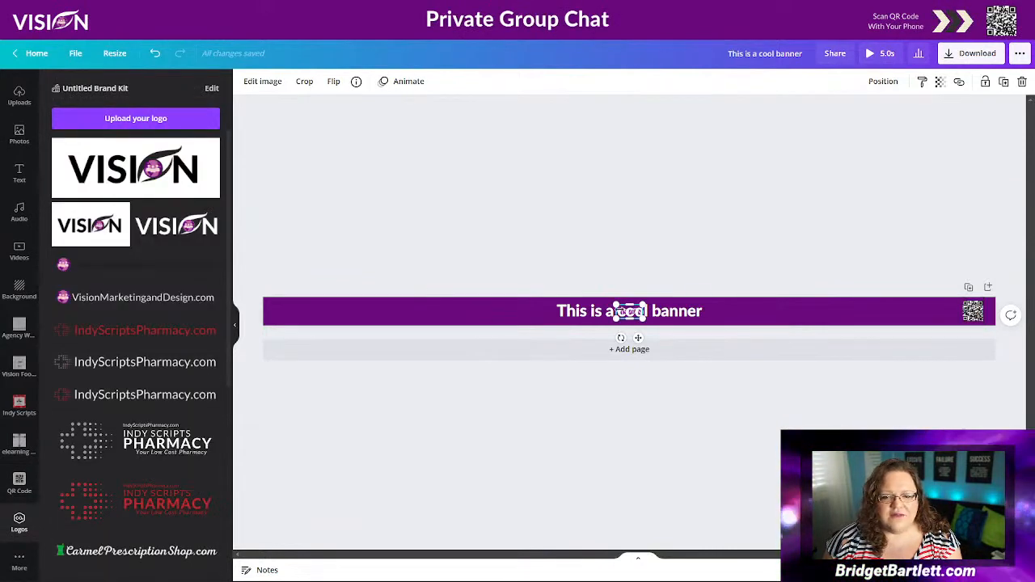
{"action": "left_click_drag", "start_coordinate": [639, 317], "coordinate": [294, 314]}
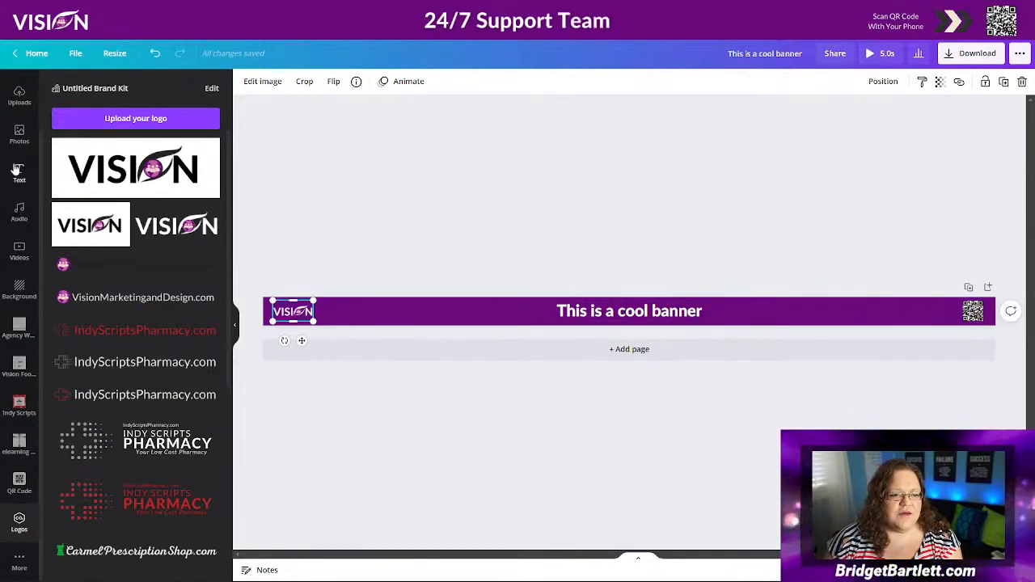
- Add the recently used animated triple-chevron graphic just left of the QR code, shifting the QR code slightly to sit beside it
{"action": "scroll", "coordinate": [20, 215], "scroll_direction": "up", "scroll_amount": 2}
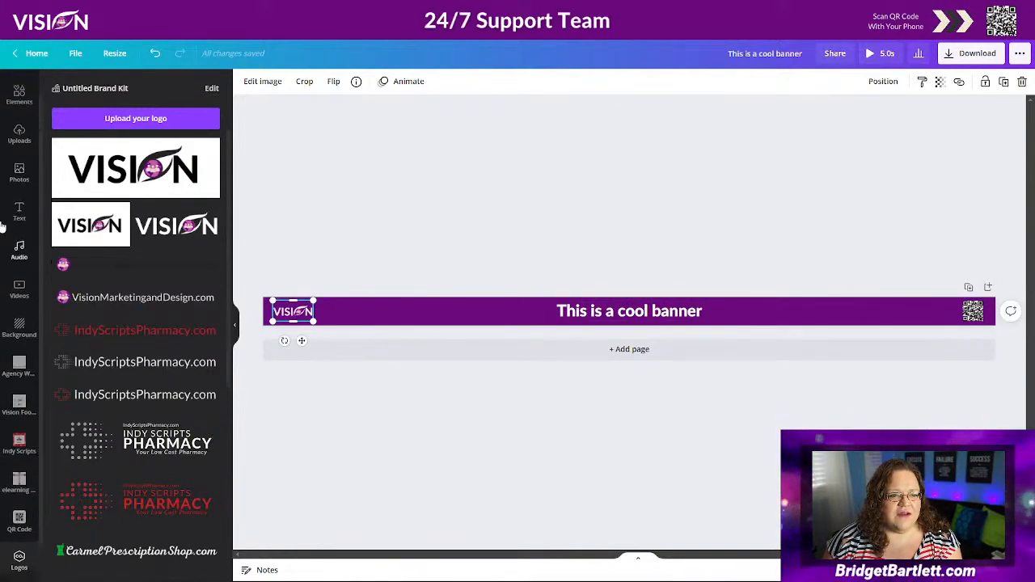
{"action": "left_click", "coordinate": [18, 126]}
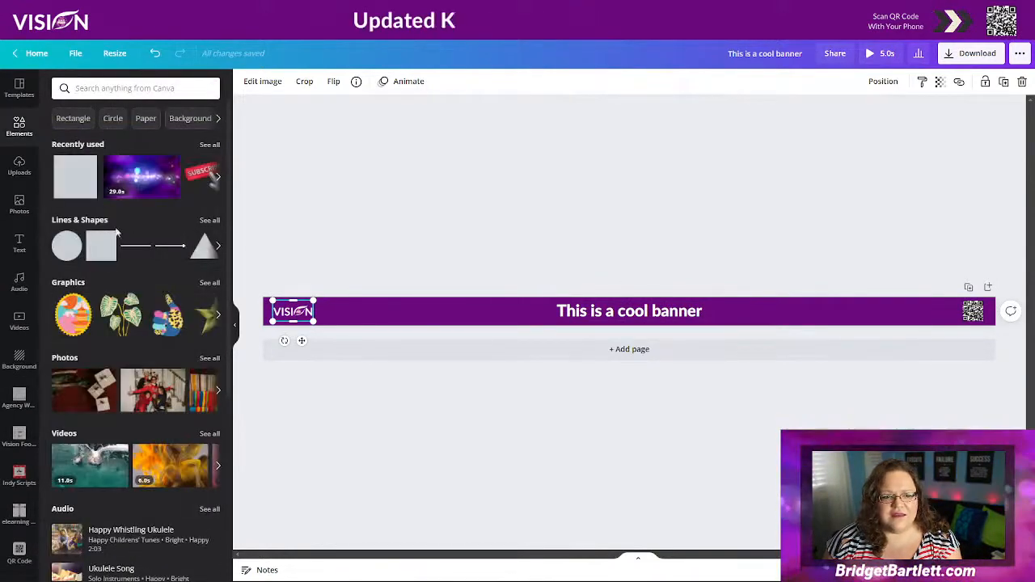
{"action": "left_click", "coordinate": [210, 144]}
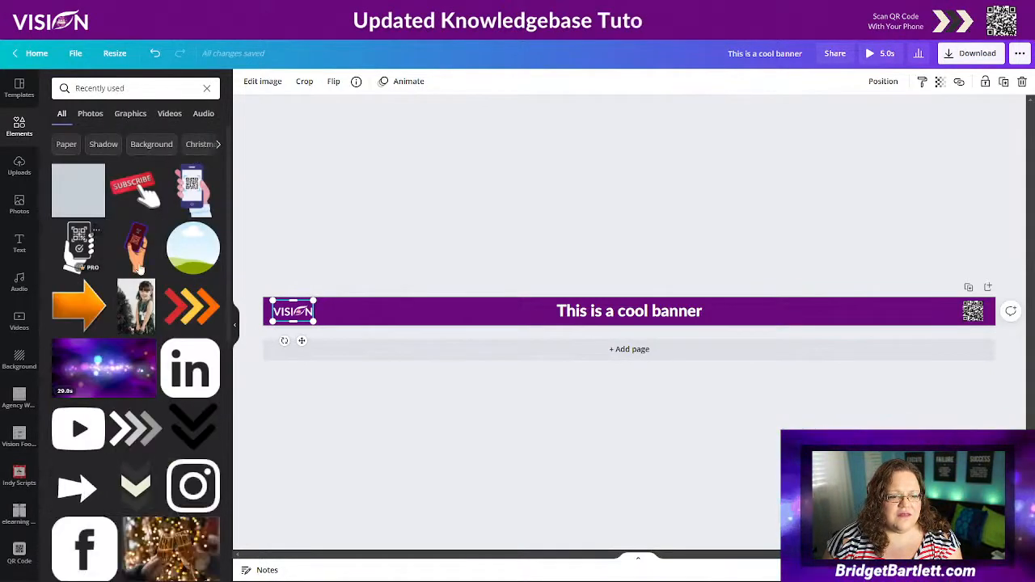
{"action": "left_click", "coordinate": [136, 429]}
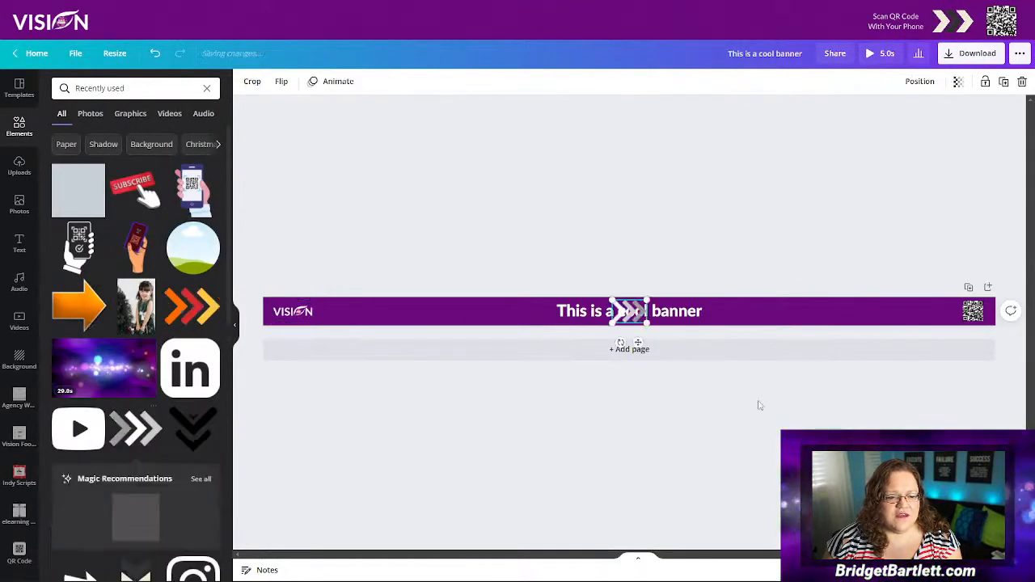
{"action": "left_click_drag", "start_coordinate": [627, 316], "coordinate": [964, 312]}
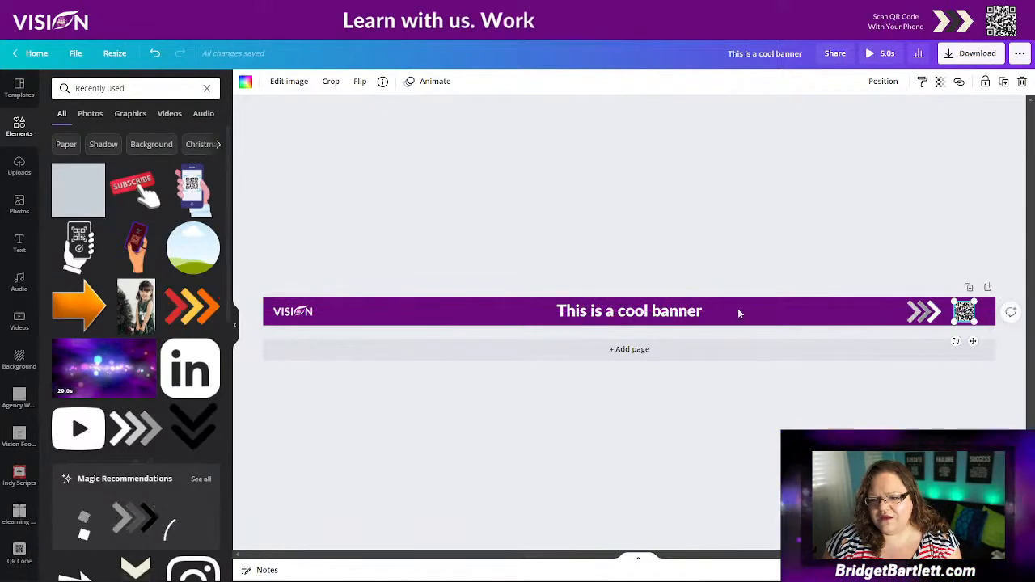
- Play the animated banner preview through and close it
{"action": "left_click", "coordinate": [631, 279]}
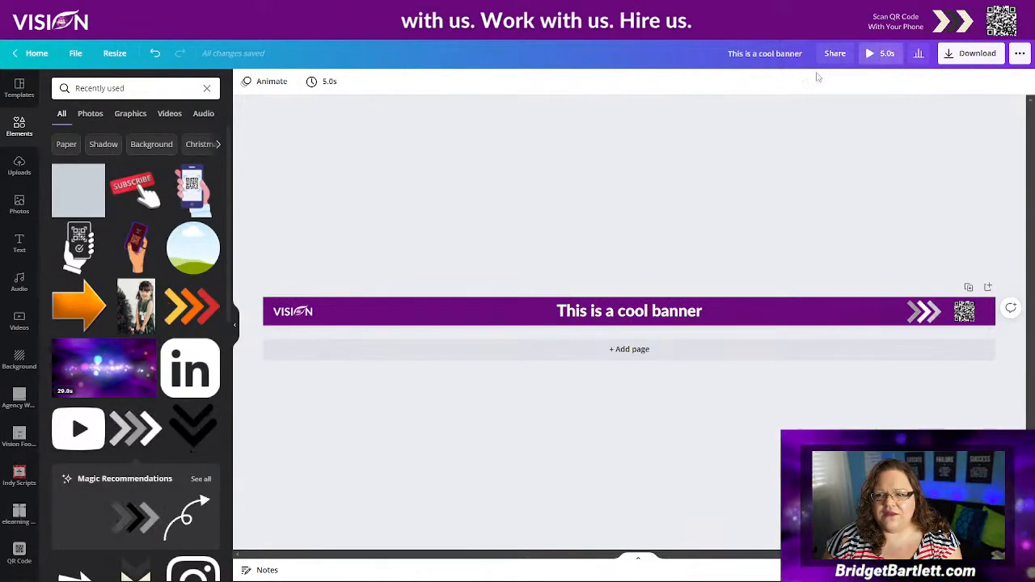
{"action": "left_click", "coordinate": [880, 53]}
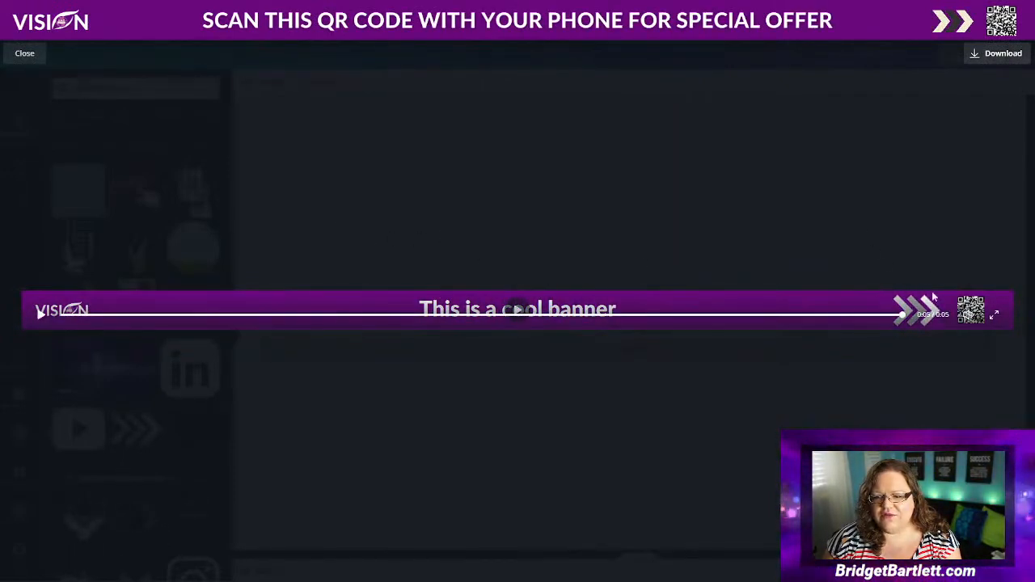
{"action": "left_click", "coordinate": [25, 54]}
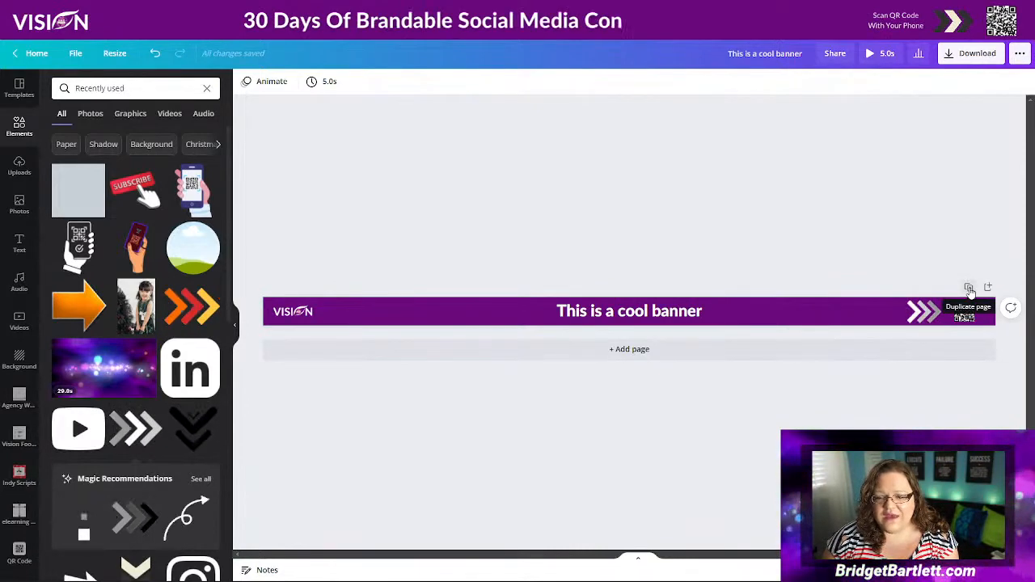
- Duplicate the banner page and change the copy's text to "This is a great training" followed by the presenter's first name
{"action": "left_click", "coordinate": [970, 290]}
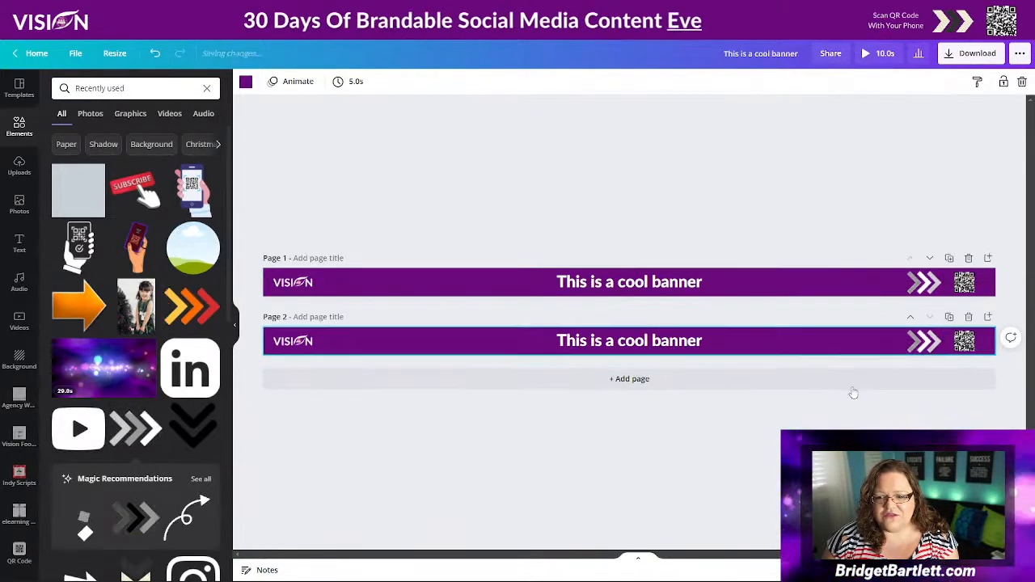
{"action": "left_click", "coordinate": [556, 341]}
{"action": "left_click_drag", "start_coordinate": [556, 341], "coordinate": [702, 341]}
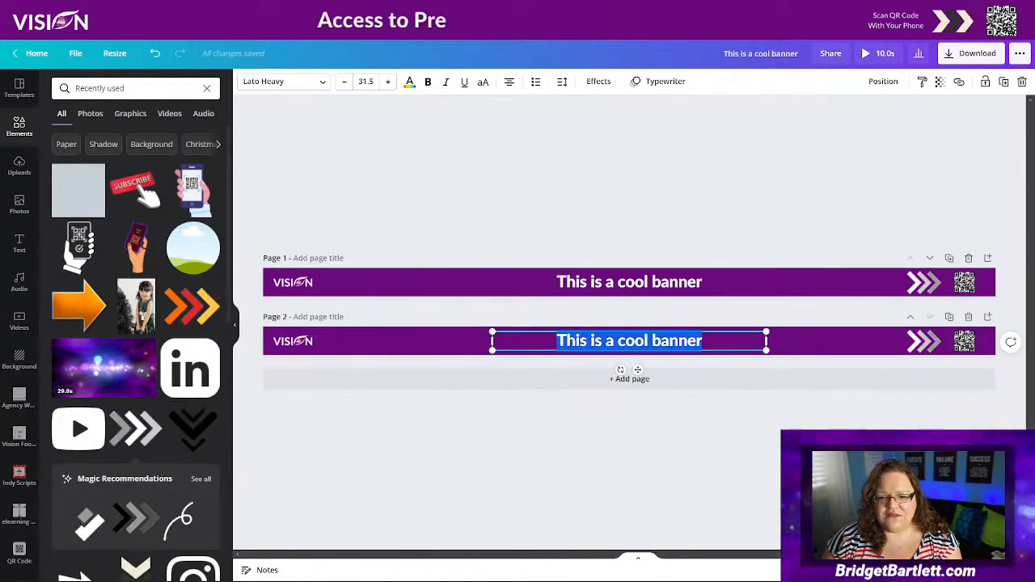
{"action": "type", "text": "THis"}
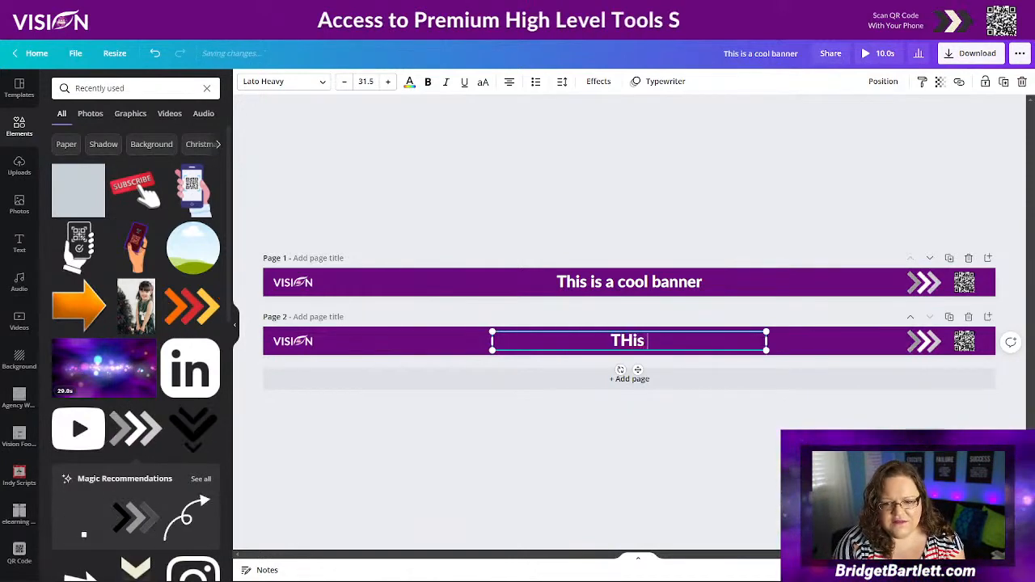
{"action": "type", "text": "his i"}
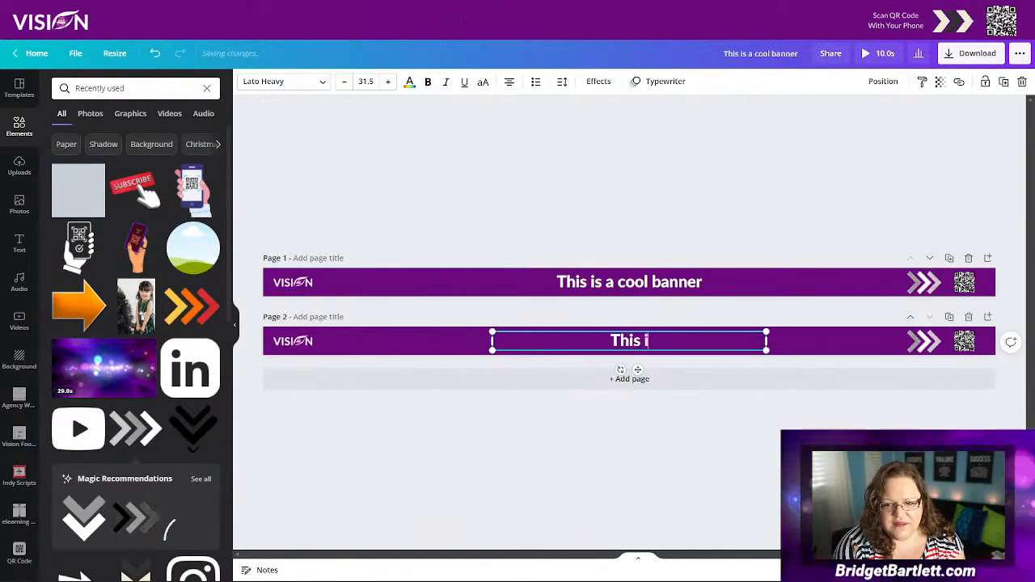
{"action": "type", "text": "s a great tr"}
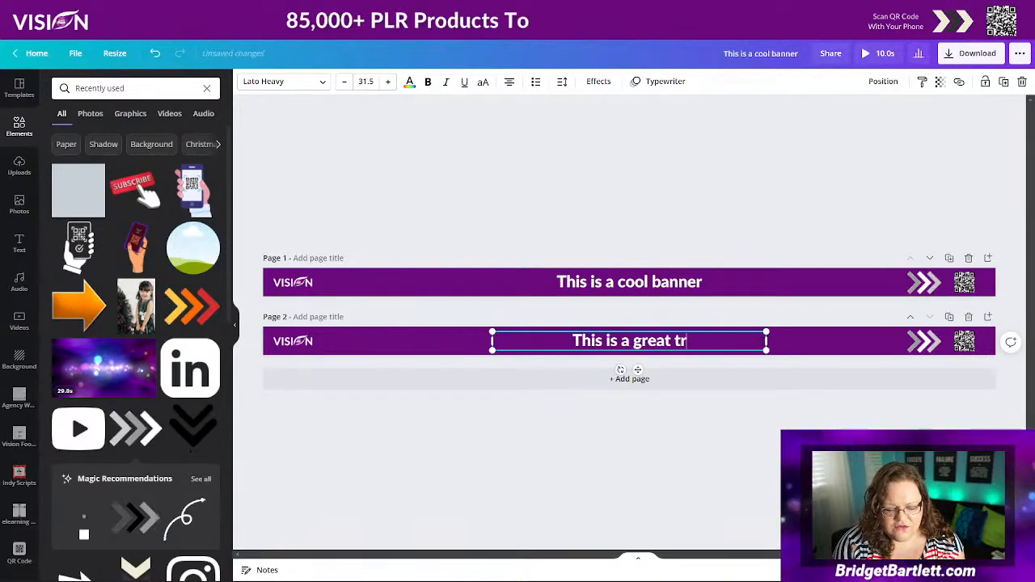
{"action": "type", "text": "aining Bridget"}
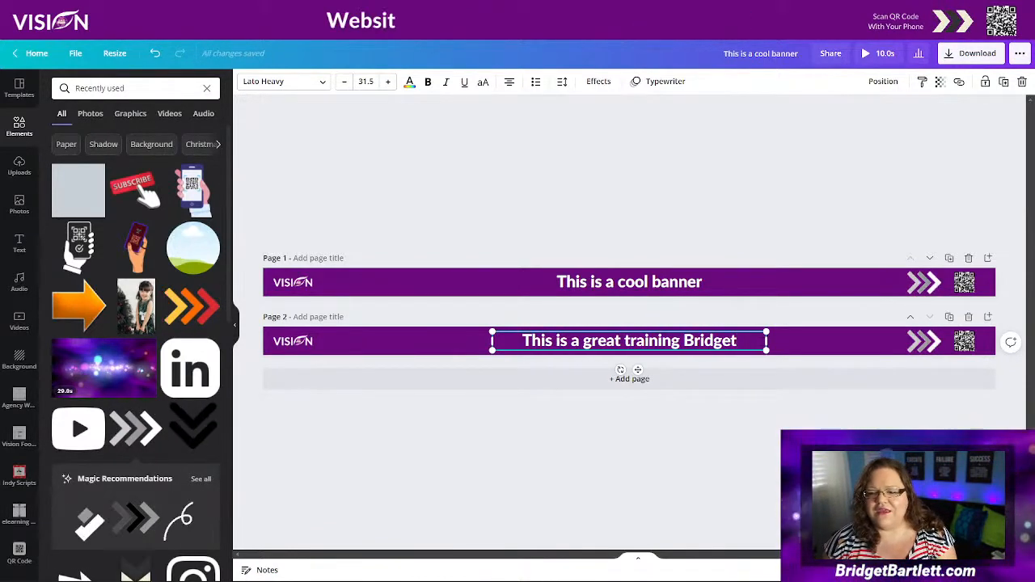
{"action": "left_click", "coordinate": [810, 337]}
- Duplicate page 2 and change the ending of the new page 3's text so it reads "This is a great tool"
{"action": "left_click", "coordinate": [950, 317]}
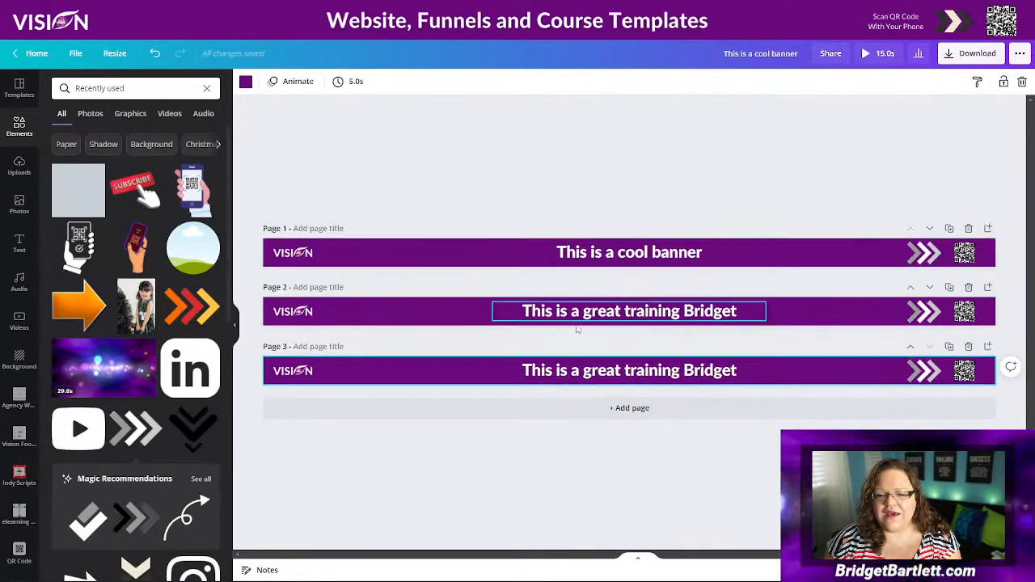
{"action": "left_click", "coordinate": [527, 370]}
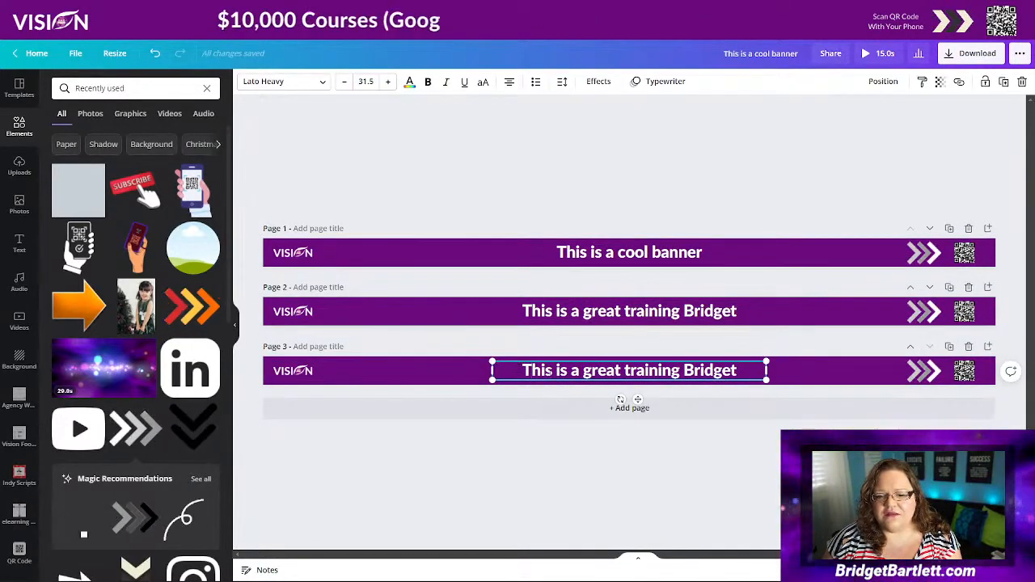
{"action": "left_click_drag", "start_coordinate": [623, 371], "coordinate": [736, 370]}
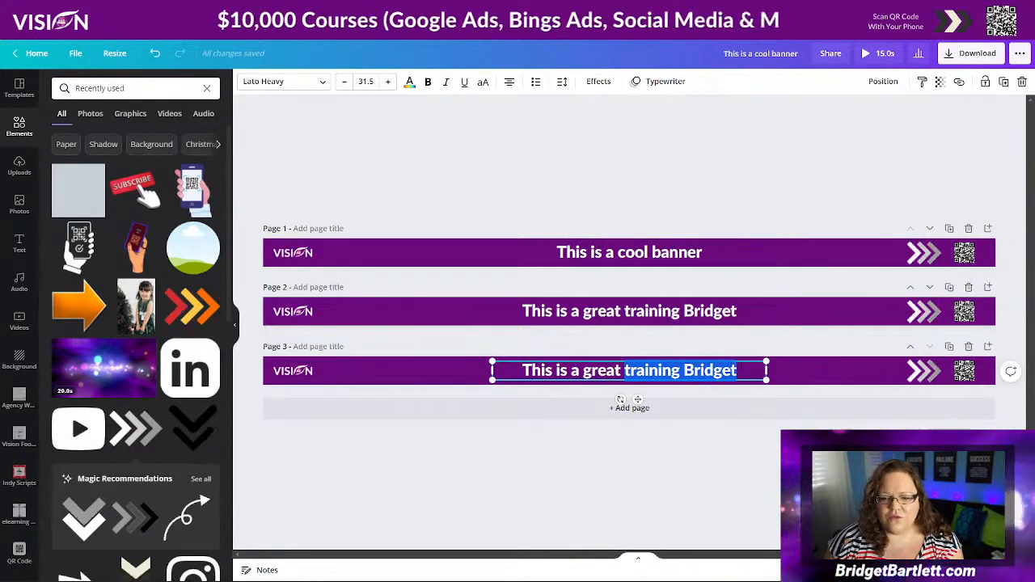
{"action": "type", "text": "tools"}
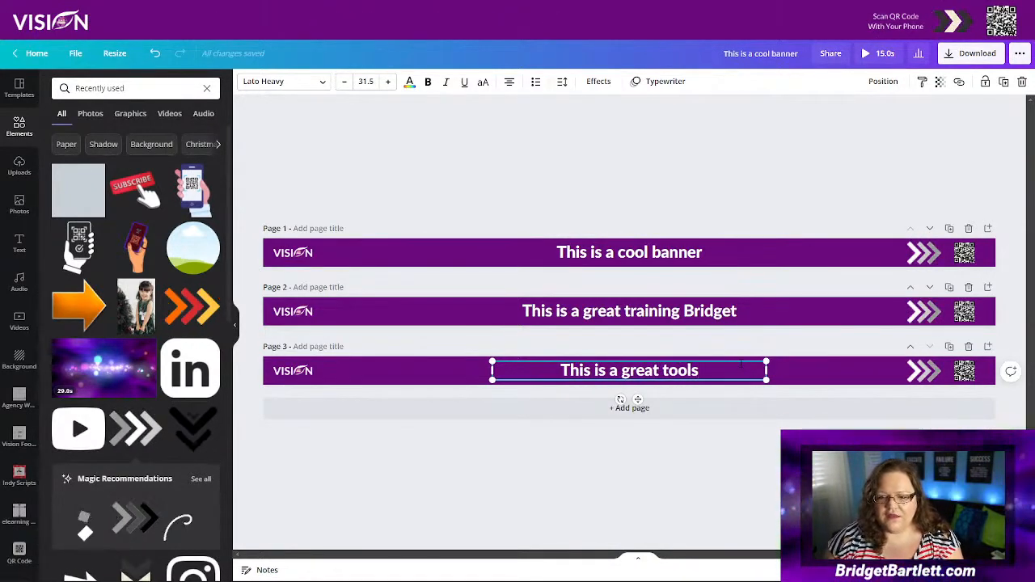
{"action": "key", "text": "BackSpace"}
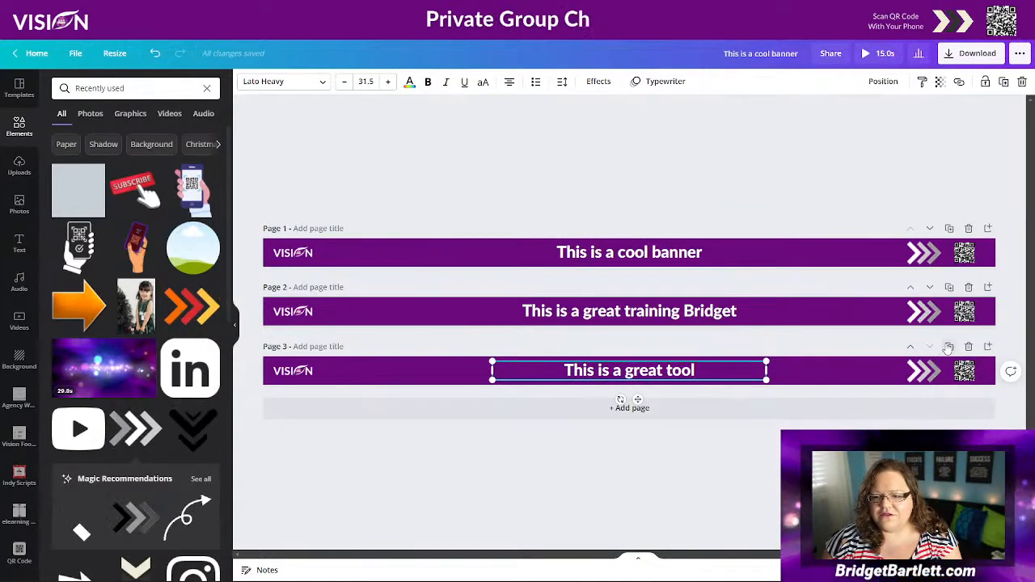
- Duplicate page 3 and replace the last word on the new page 4 with "banner"
{"action": "left_click", "coordinate": [949, 347]}
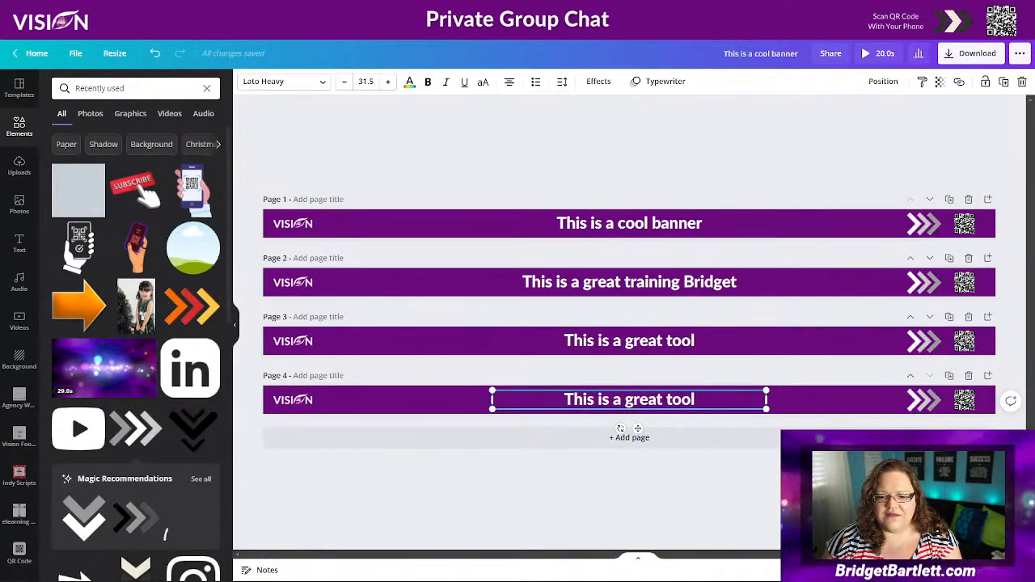
{"action": "double_click", "coordinate": [679, 400]}
{"action": "type", "text": "banner"}
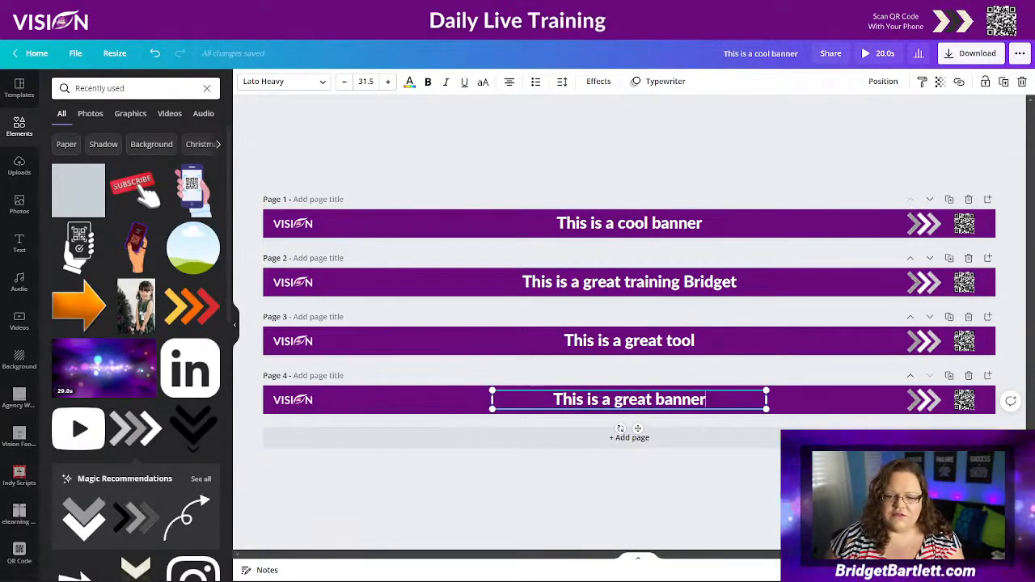
- Duplicate page 4 and reword the text on the new page 5 to "This is a awesome"
{"action": "left_click", "coordinate": [949, 375]}
{"action": "left_click", "coordinate": [615, 430]}
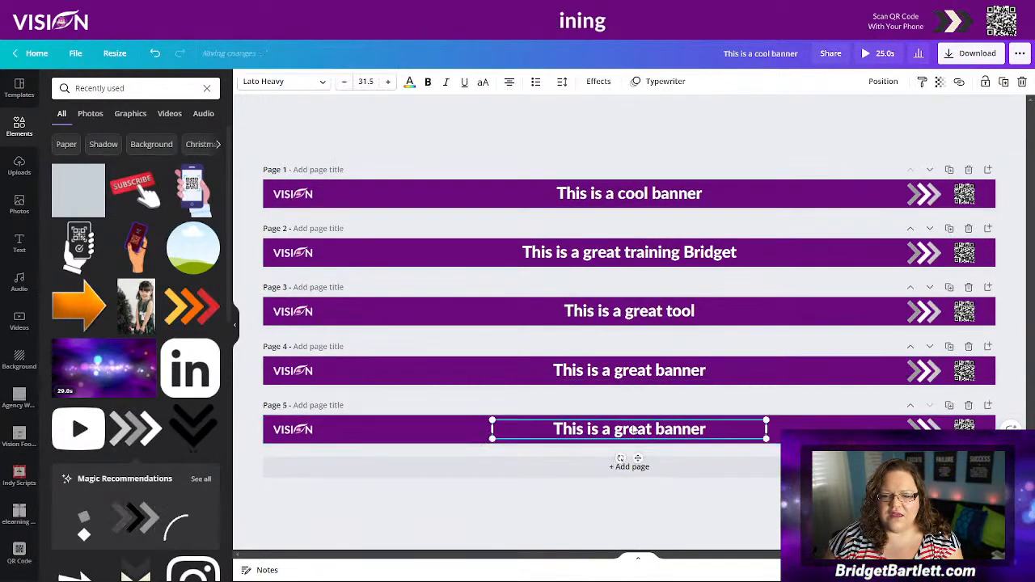
{"action": "left_click_drag", "start_coordinate": [615, 431], "coordinate": [693, 429]}
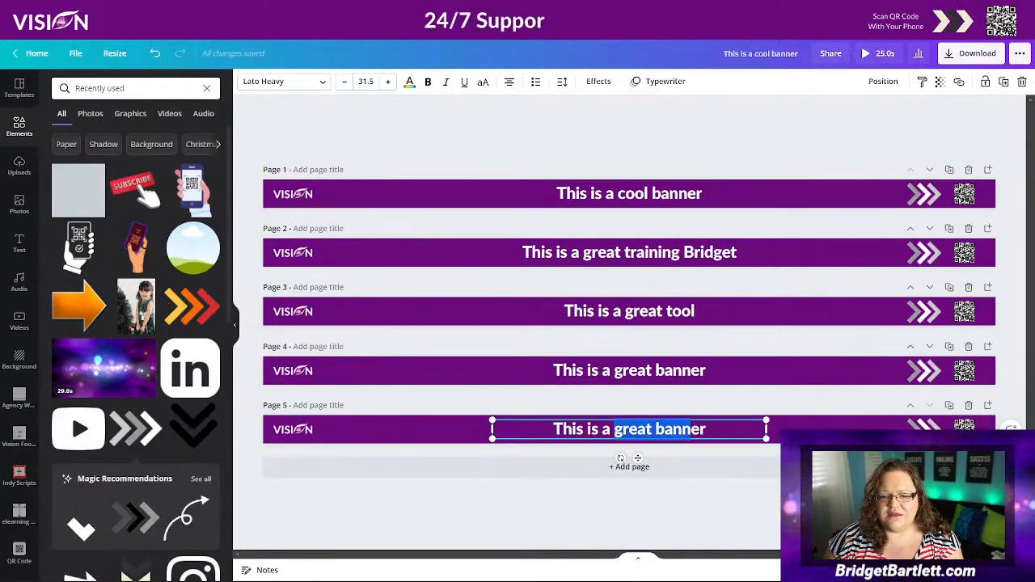
{"action": "type", "text": "awesome"}
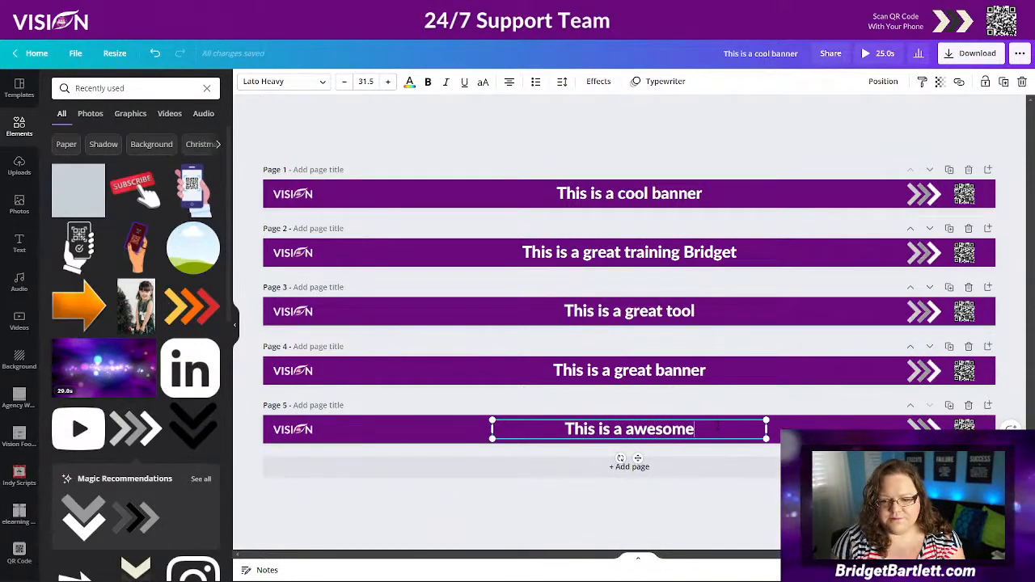
- Duplicate page 5 and replace "awesome" on the new page 6 with "great deal"
{"action": "left_click", "coordinate": [950, 406]}
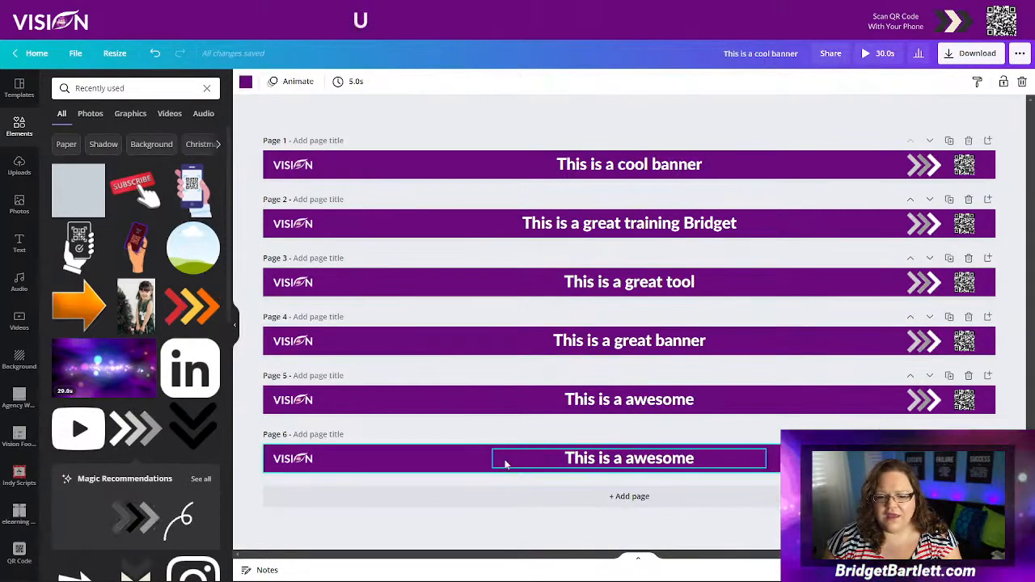
{"action": "left_click", "coordinate": [559, 464]}
{"action": "left_click_drag", "start_coordinate": [625, 458], "coordinate": [694, 459]}
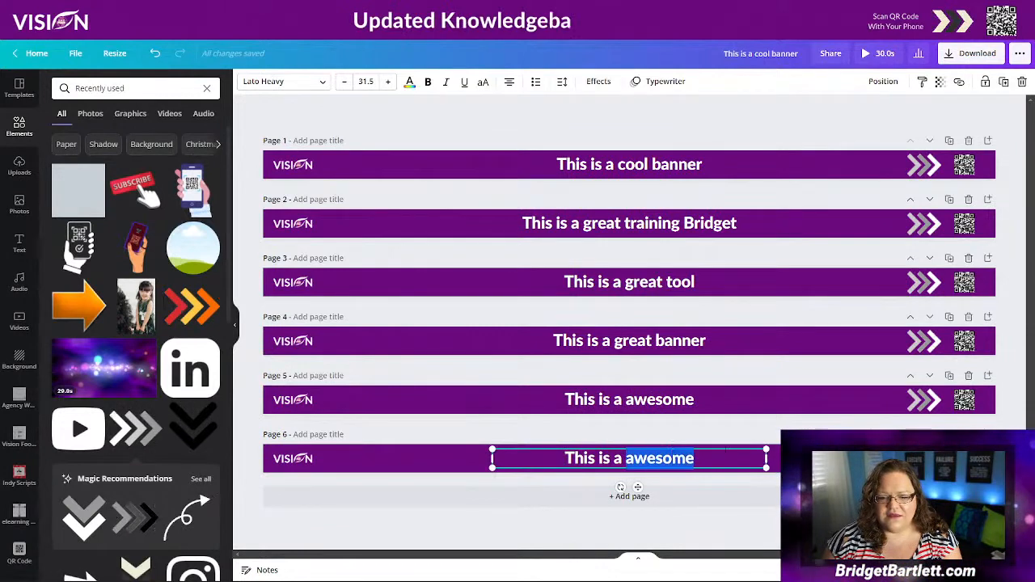
{"action": "type", "text": "great deal"}
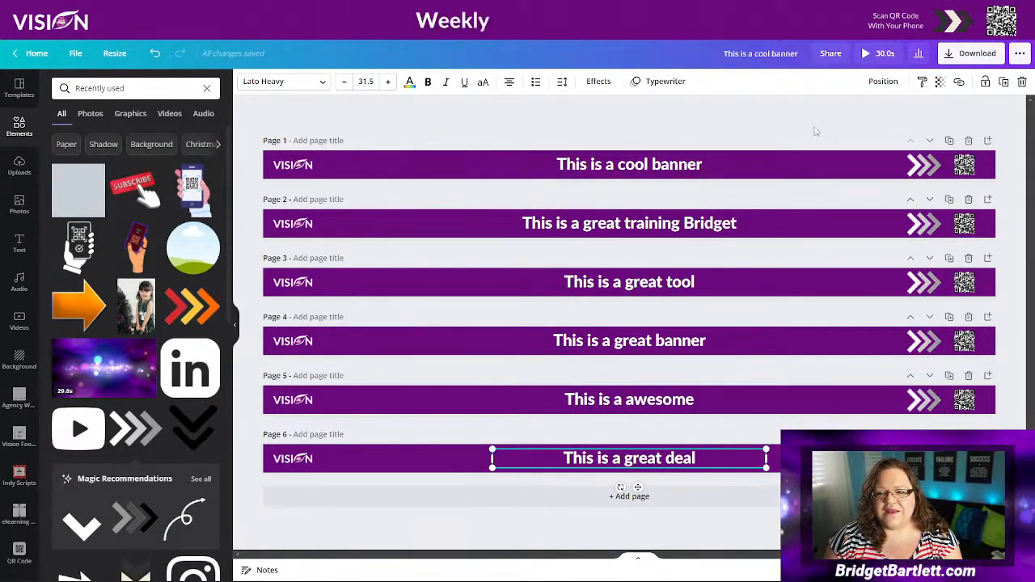
- Preview the six-page animated banner and download all pages as a GIF
{"action": "left_click", "coordinate": [435, 117]}
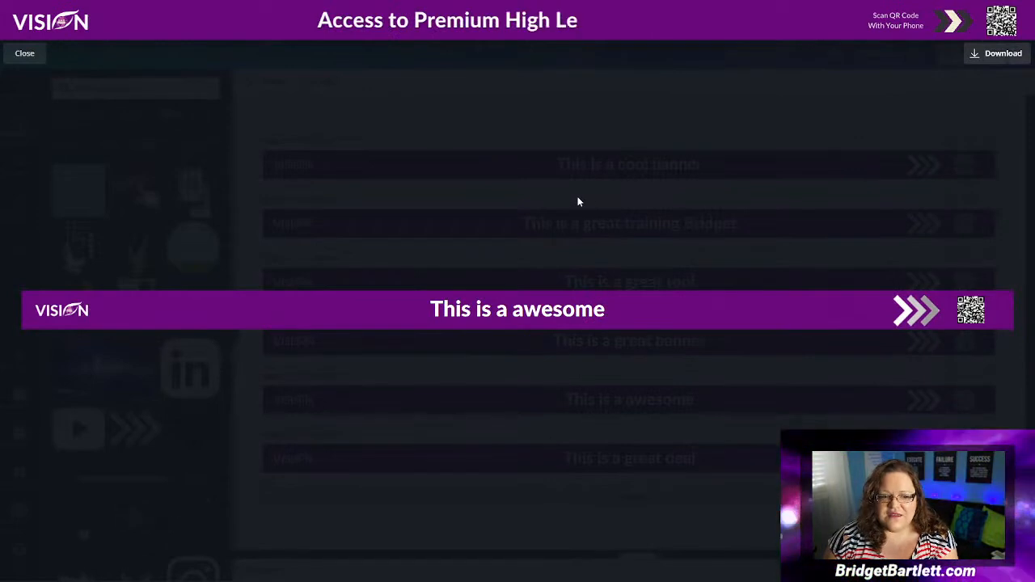
{"action": "left_click", "coordinate": [40, 60]}
{"action": "left_click", "coordinate": [964, 54]}
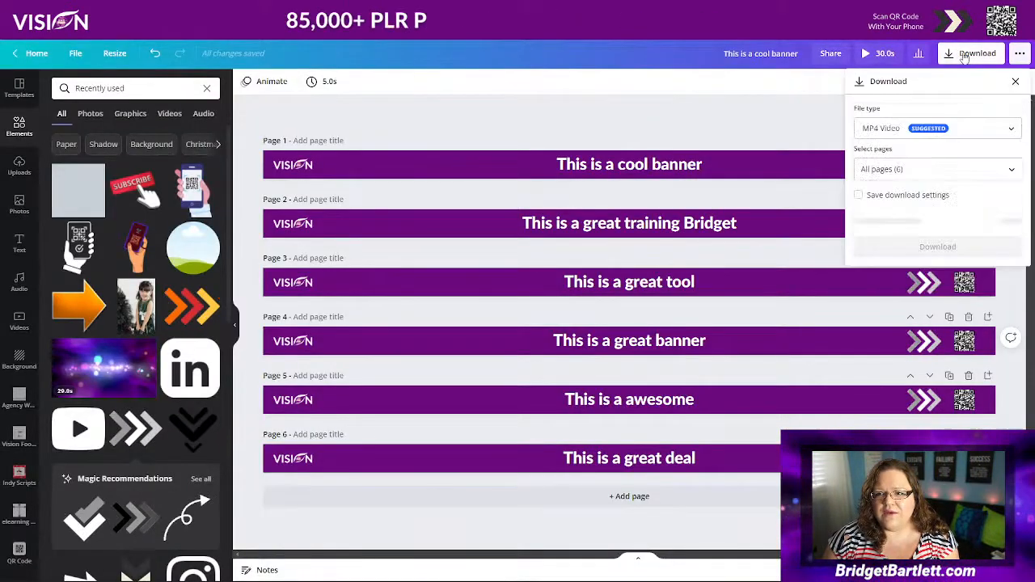
{"action": "left_click", "coordinate": [873, 129]}
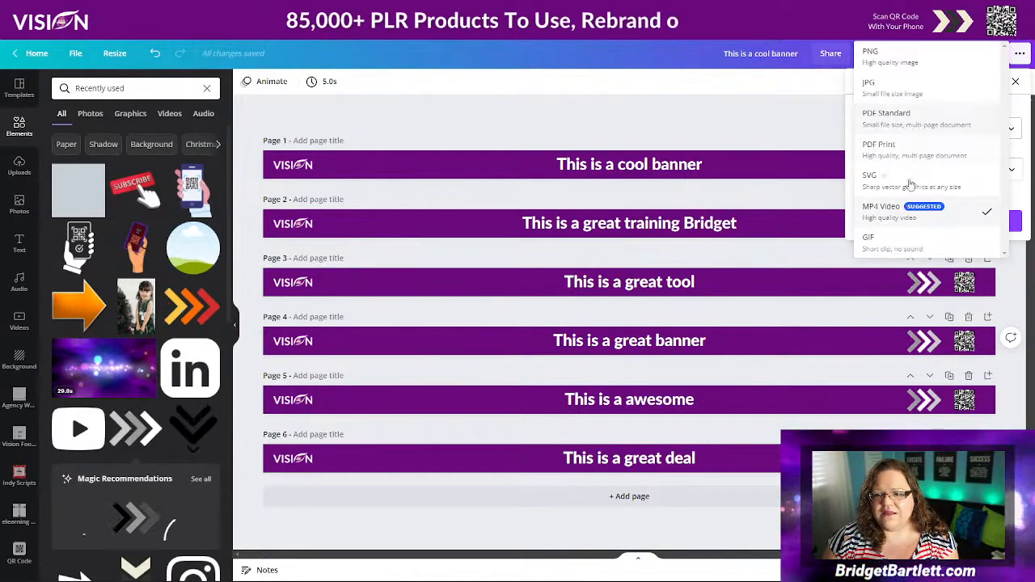
{"action": "left_click", "coordinate": [898, 241]}
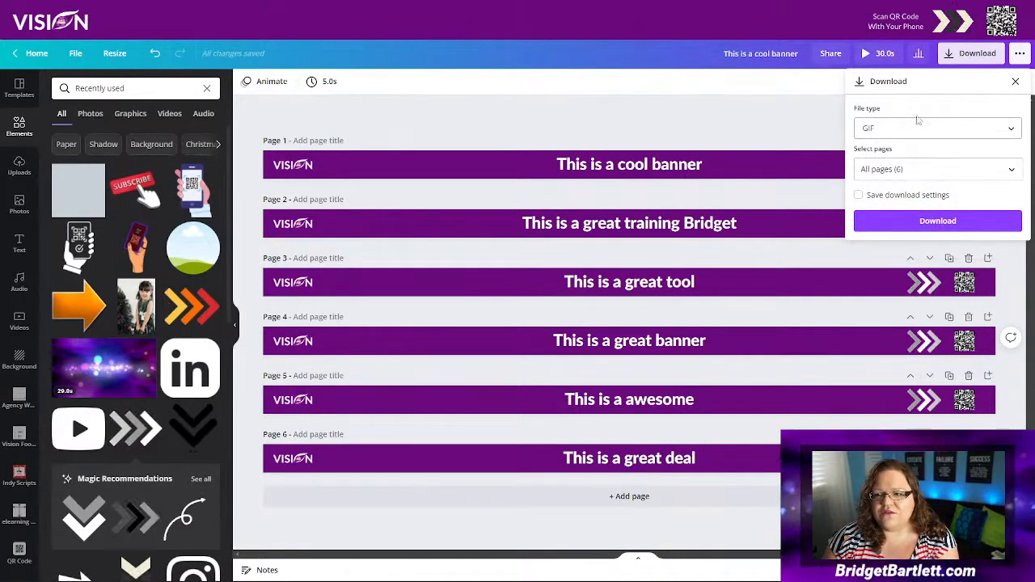
{"action": "left_click", "coordinate": [930, 221]}
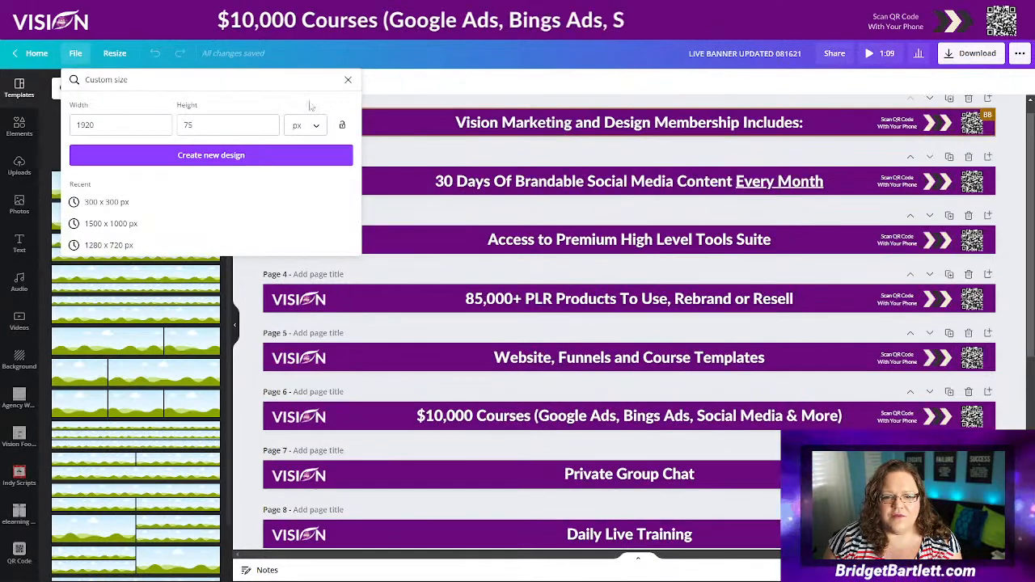
- Return to the home page and create a new custom-size design of 500 × 300 px
{"action": "left_click", "coordinate": [38, 55]}
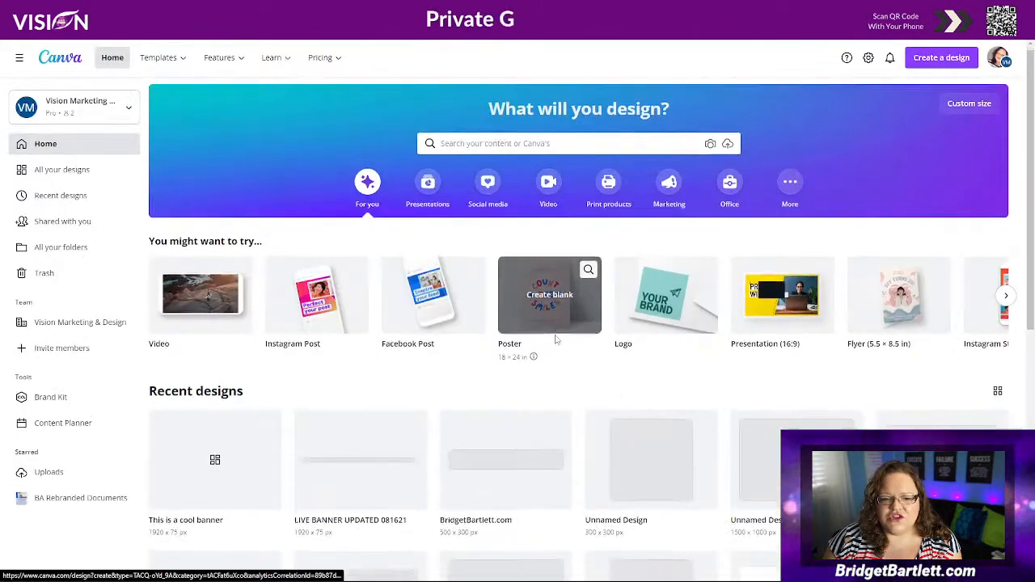
{"action": "scroll", "coordinate": [555, 340], "scroll_direction": "down", "scroll_amount": 2}
{"action": "scroll", "coordinate": [253, 371], "scroll_direction": "down", "scroll_amount": 1}
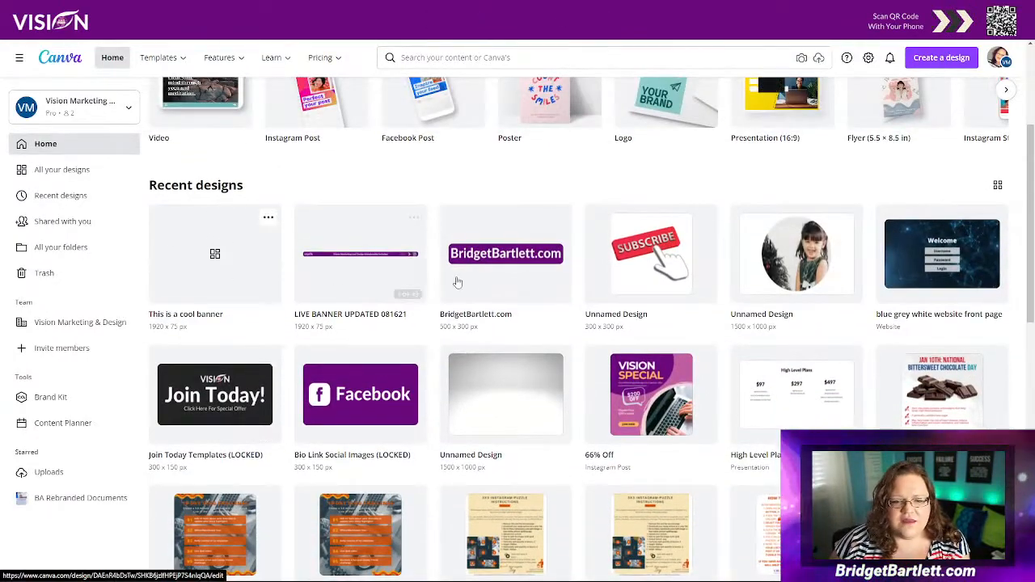
{"action": "scroll", "coordinate": [728, 335], "scroll_direction": "down", "scroll_amount": 3}
{"action": "scroll", "coordinate": [728, 335], "scroll_direction": "up", "scroll_amount": 6}
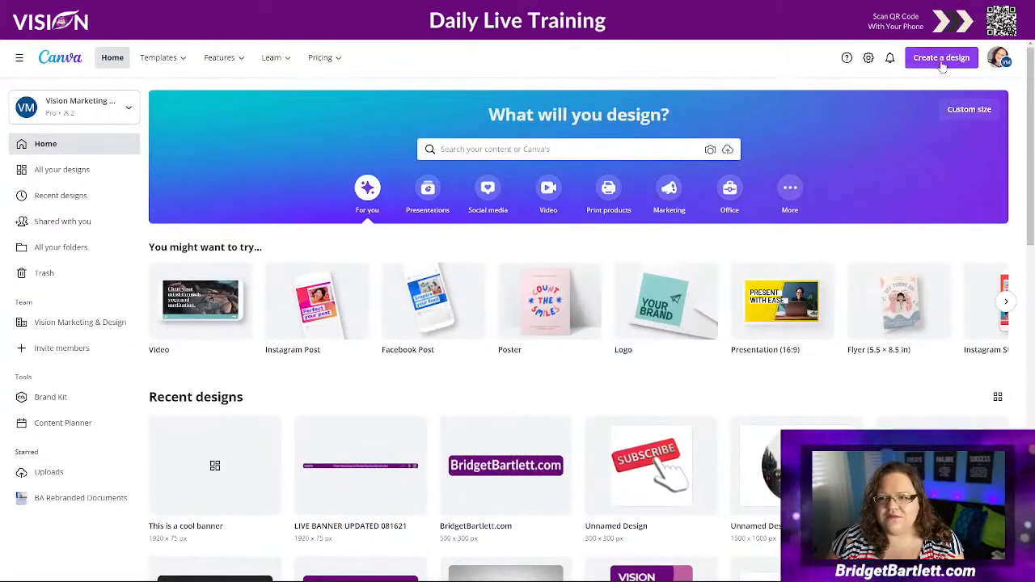
{"action": "left_click", "coordinate": [942, 61]}
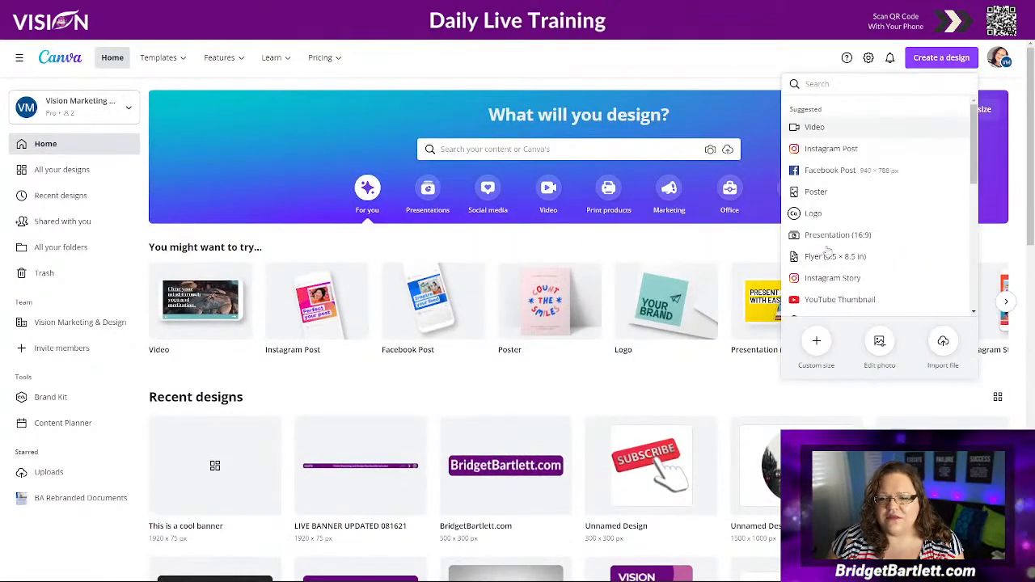
{"action": "left_click", "coordinate": [814, 340]}
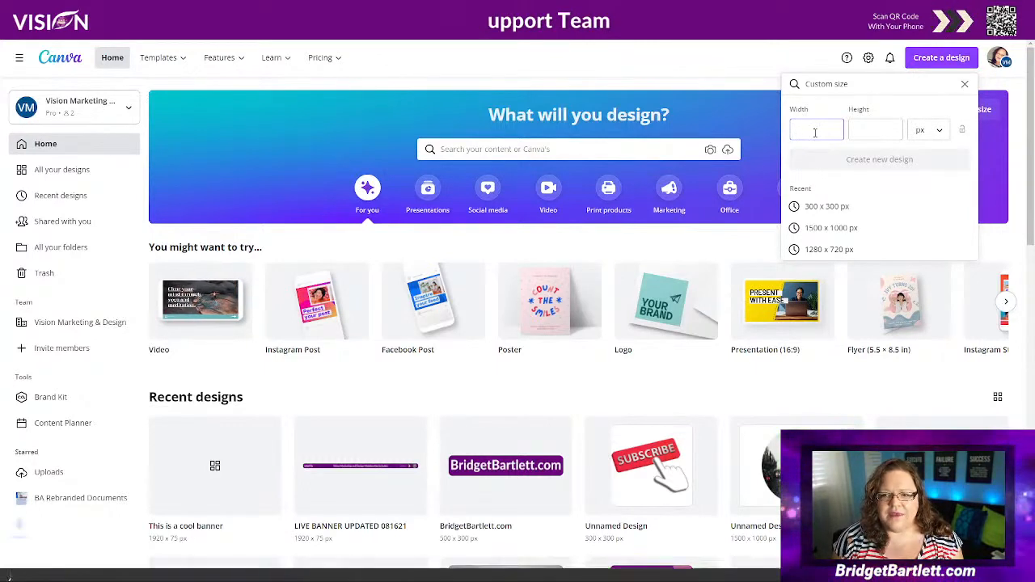
{"action": "type", "text": "500"}
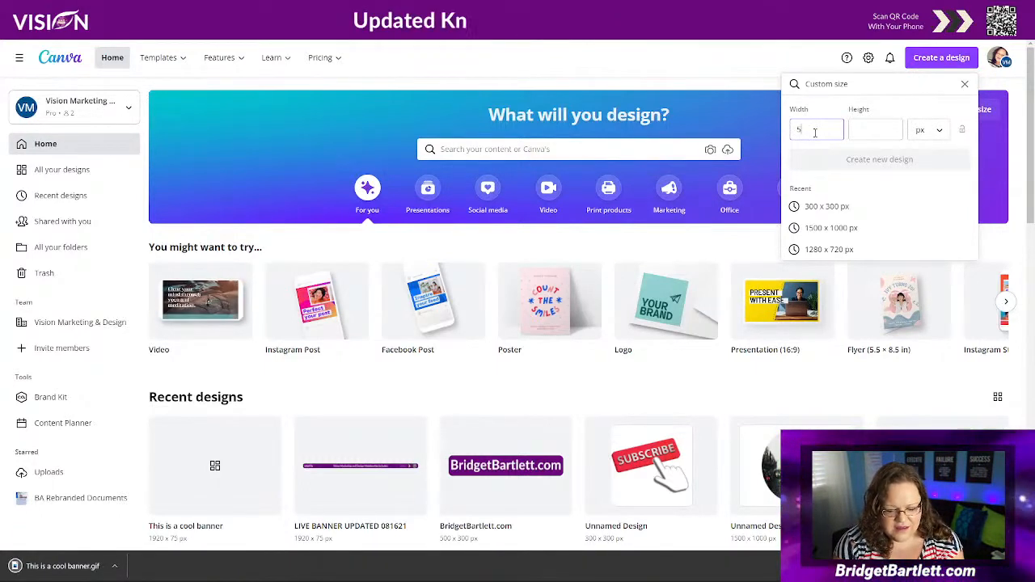
{"action": "left_click", "coordinate": [882, 130]}
{"action": "type", "text": "500"}
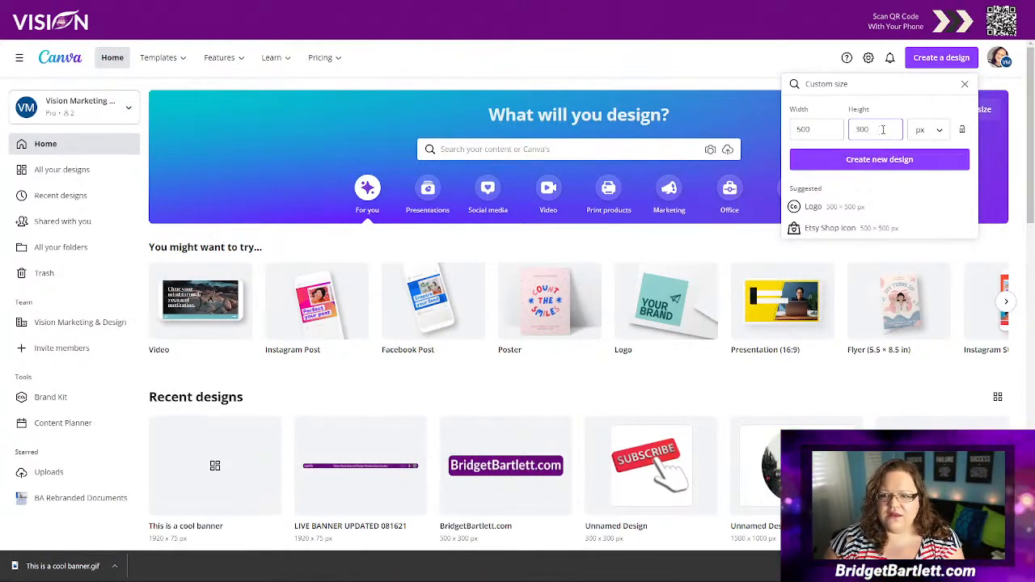
{"action": "key", "text": "Return"}
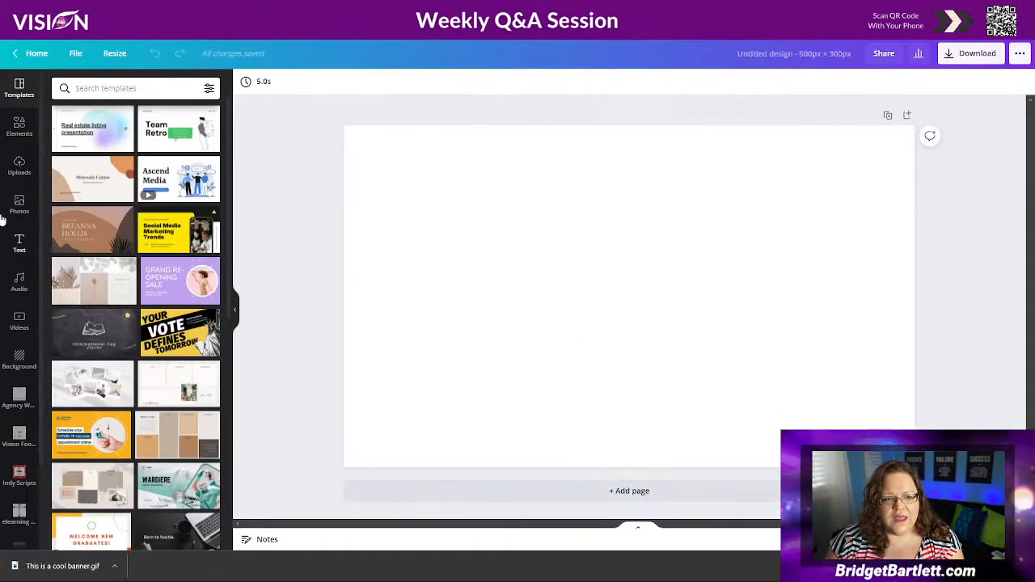
- Browse the Background category of stock videos and add the 9-second red and silver sequin clip to the blank page
{"action": "left_click", "coordinate": [16, 321]}
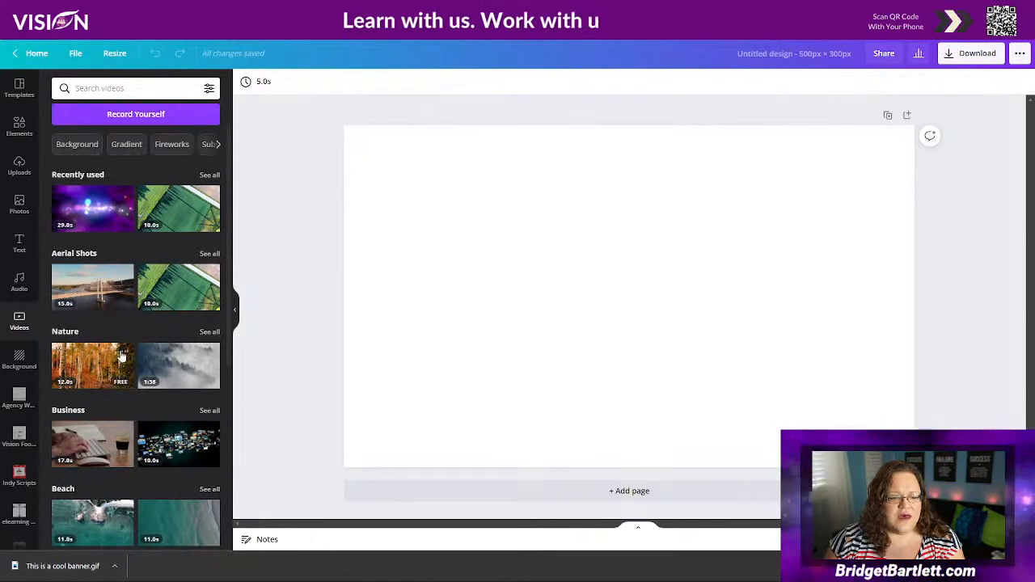
{"action": "scroll", "coordinate": [131, 357], "scroll_direction": "down", "scroll_amount": 7}
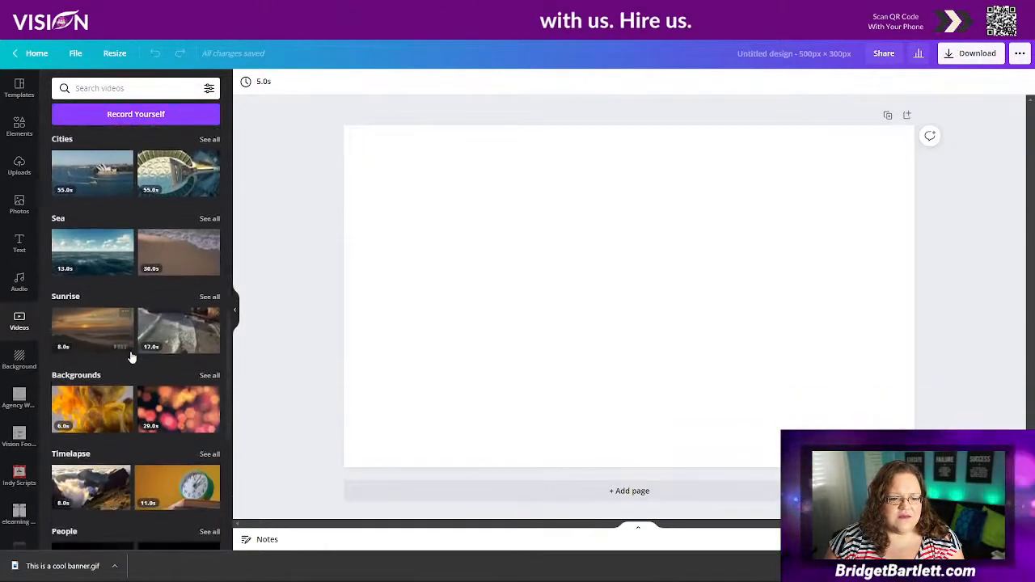
{"action": "scroll", "coordinate": [131, 358], "scroll_direction": "up", "scroll_amount": 8}
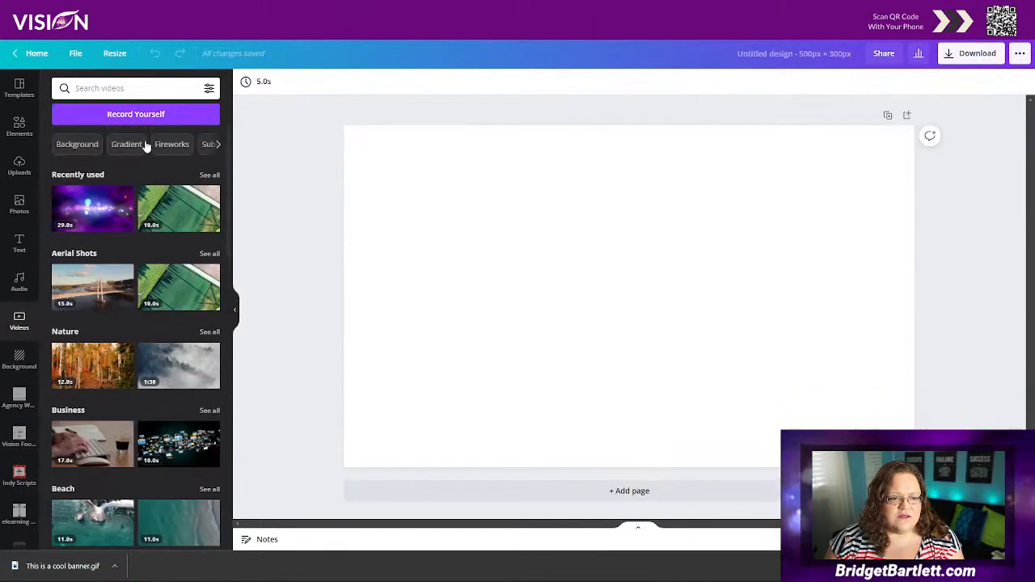
{"action": "left_click", "coordinate": [74, 147]}
{"action": "scroll", "coordinate": [162, 387], "scroll_direction": "down", "scroll_amount": 5}
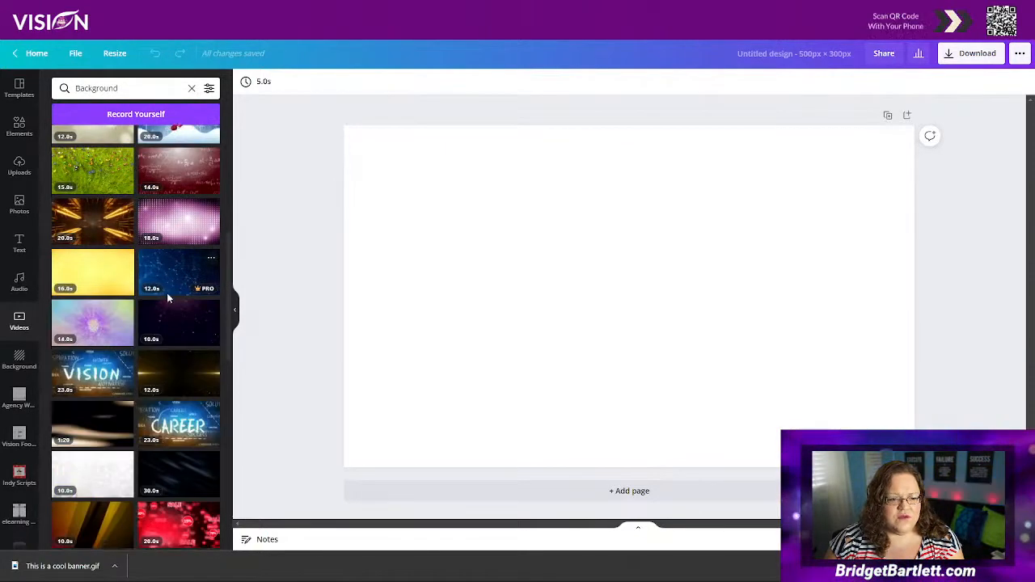
{"action": "scroll", "coordinate": [167, 293], "scroll_direction": "down", "scroll_amount": 3}
{"action": "scroll", "coordinate": [154, 320], "scroll_direction": "up", "scroll_amount": 2}
{"action": "scroll", "coordinate": [153, 372], "scroll_direction": "down", "scroll_amount": 8}
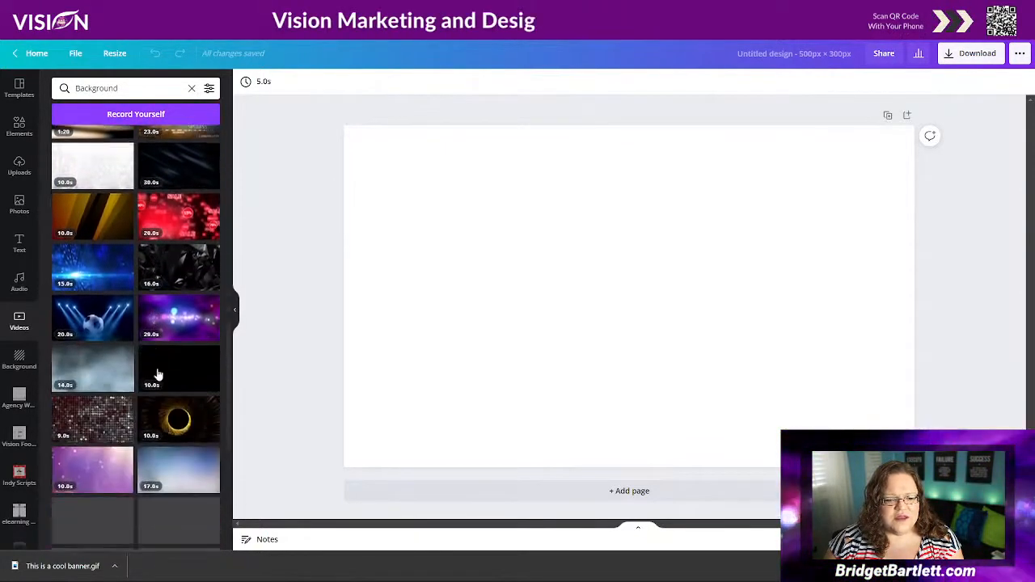
{"action": "scroll", "coordinate": [150, 364], "scroll_direction": "up", "scroll_amount": 3}
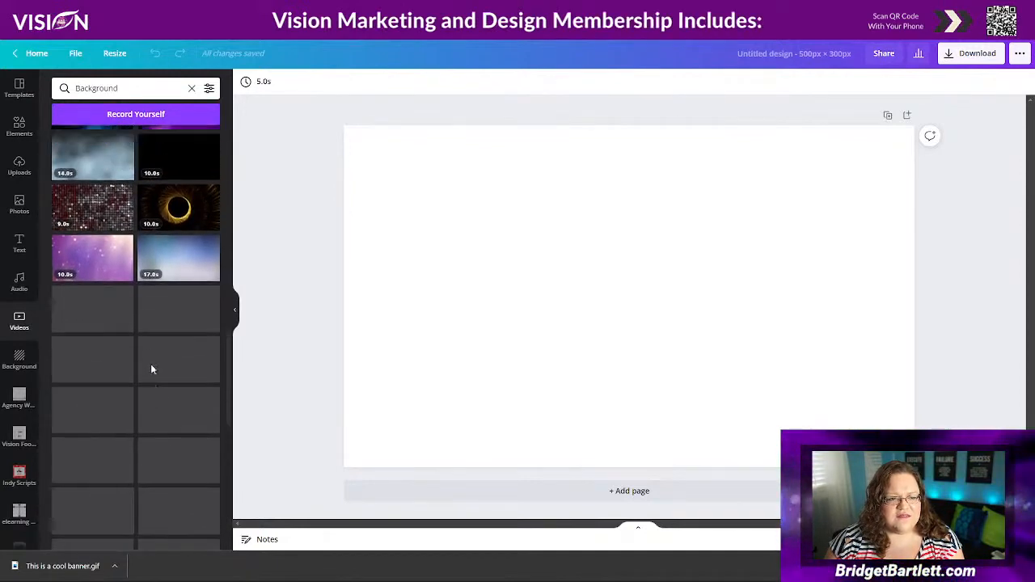
{"action": "left_click", "coordinate": [90, 352]}
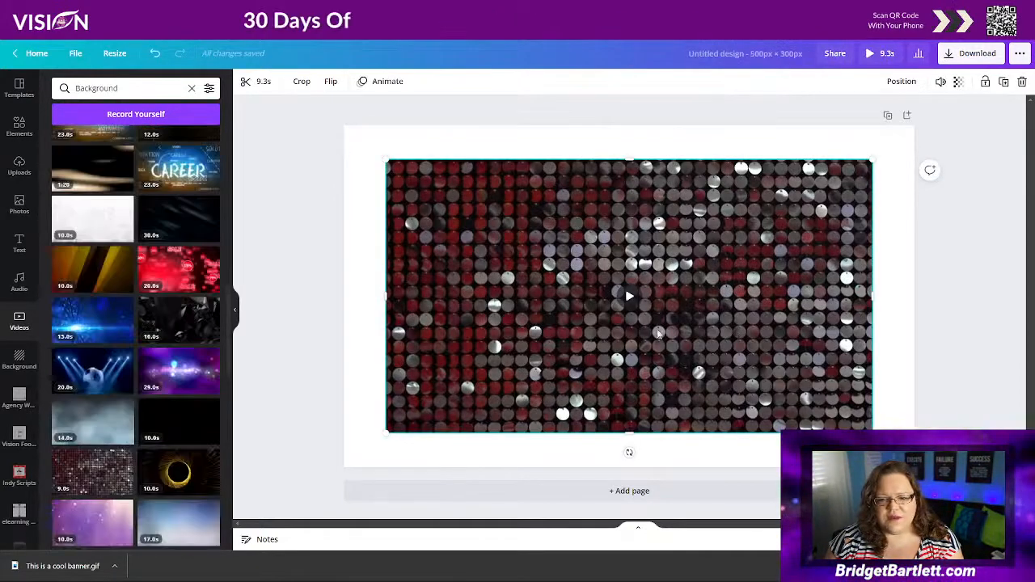
- Align the sequin video to the page corner, enlarge it to cover the whole page and centre it horizontally
{"action": "left_click_drag", "start_coordinate": [655, 335], "coordinate": [615, 301]}
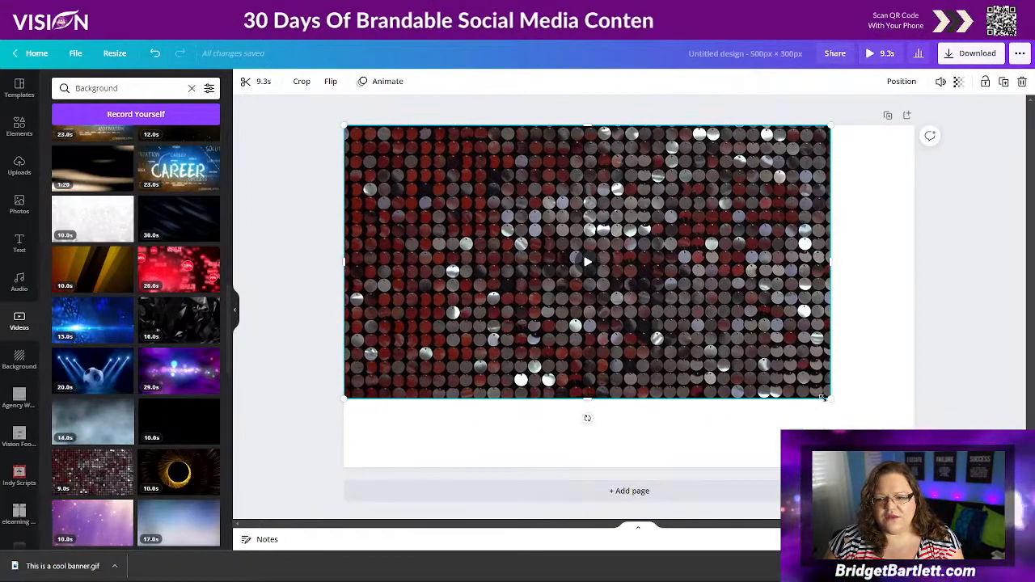
{"action": "left_click_drag", "start_coordinate": [830, 398], "coordinate": [957, 469]}
{"action": "left_click_drag", "start_coordinate": [826, 346], "coordinate": [807, 346]}
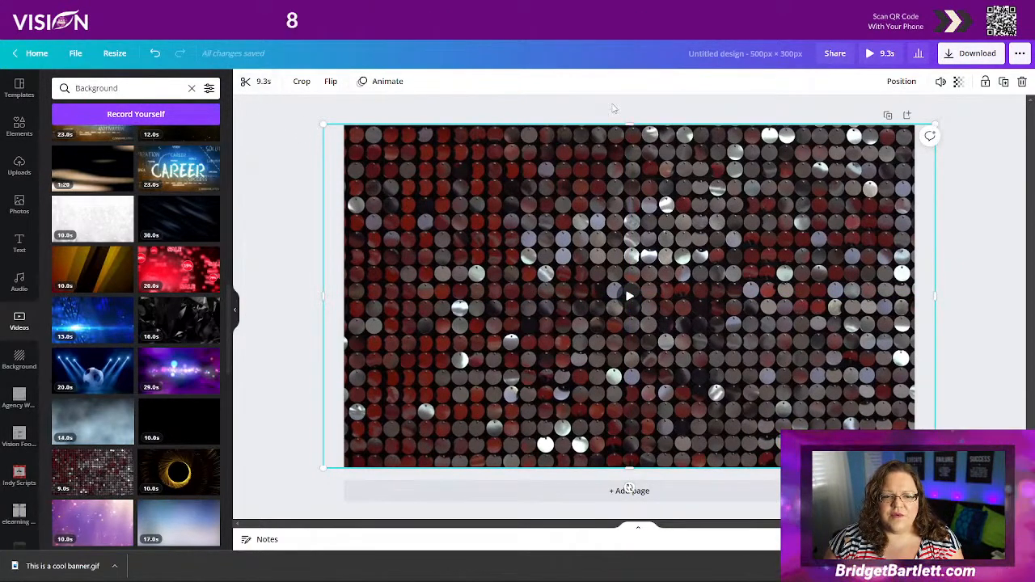
{"action": "left_click", "coordinate": [564, 101]}
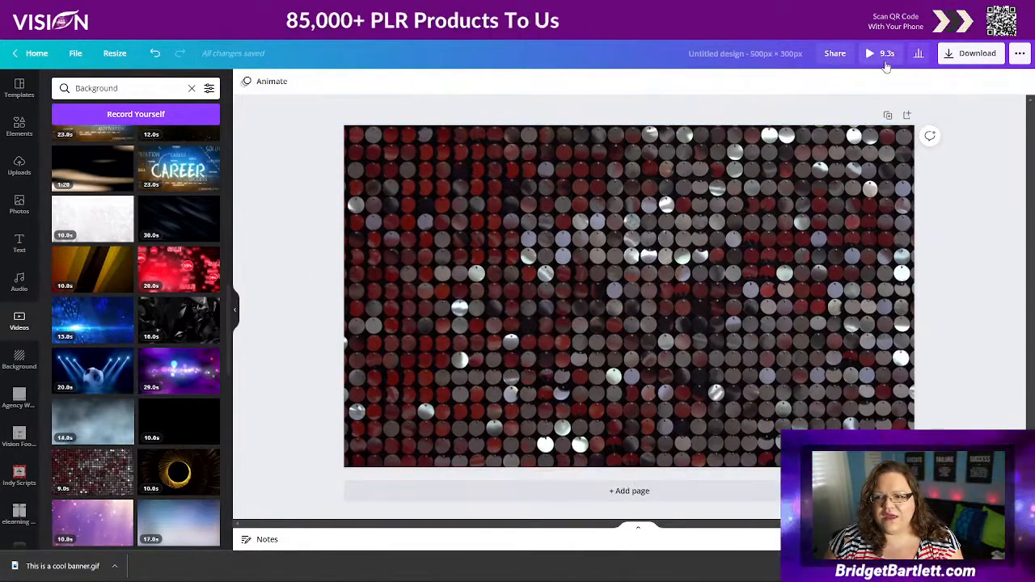
- Download the sequin video design with the file type set to GIF
{"action": "left_click", "coordinate": [949, 54]}
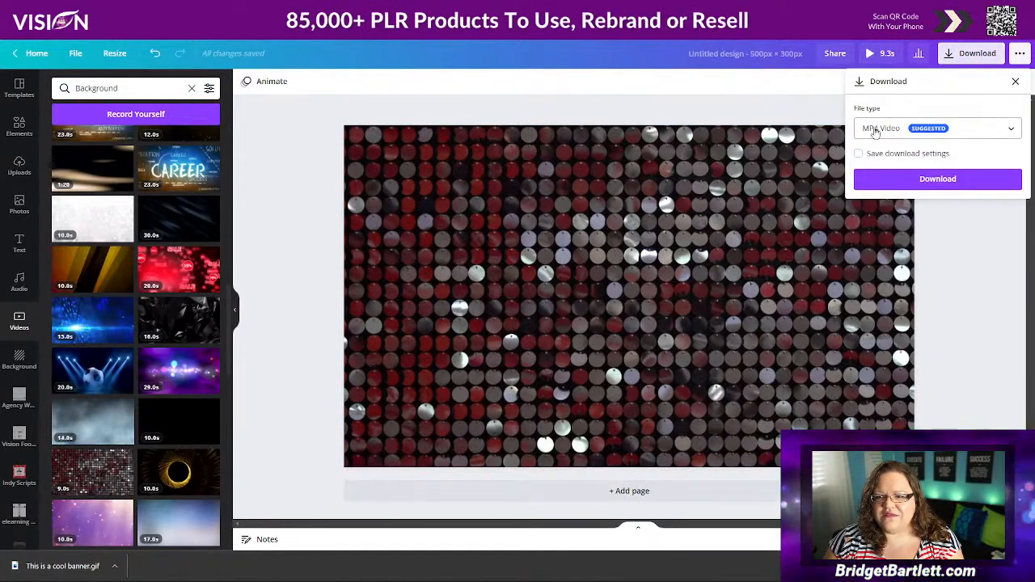
{"action": "left_click", "coordinate": [875, 128]}
{"action": "left_click", "coordinate": [889, 245]}
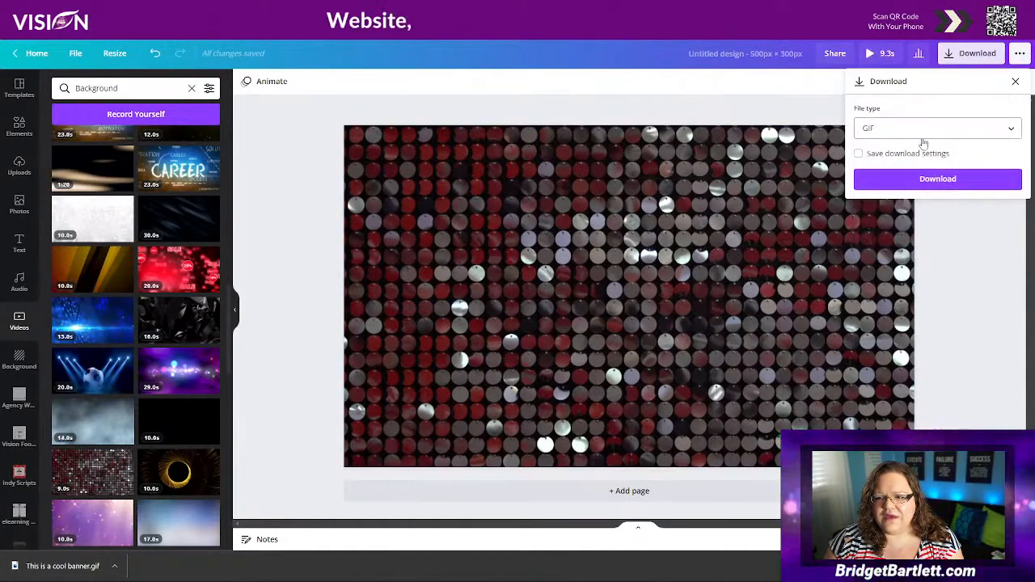
{"action": "left_click", "coordinate": [935, 182]}
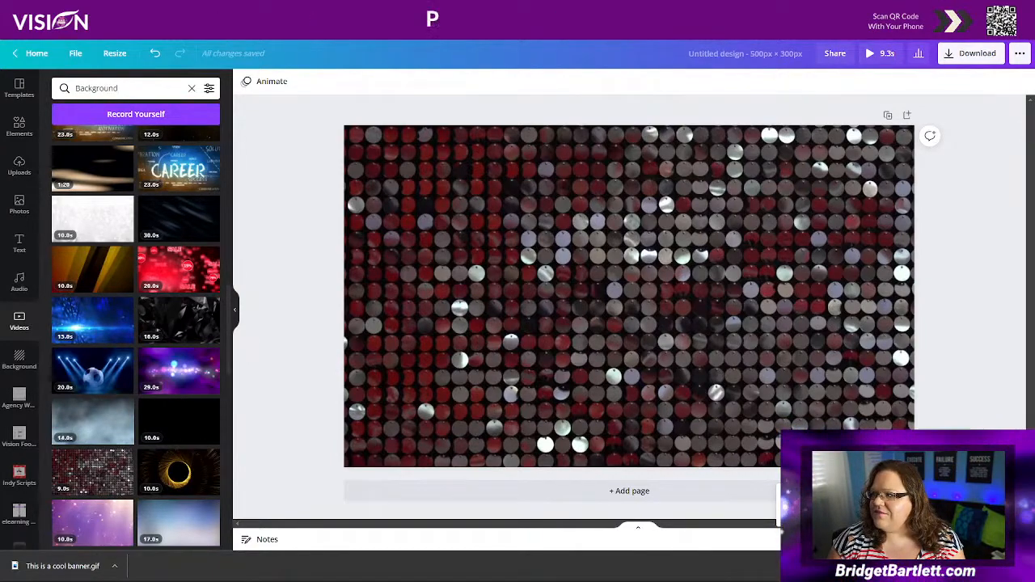
- Switch to OBS by bringing its window onto the shared screen and maximize it
{"action": "left_click_drag", "start_coordinate": [1034, 4], "coordinate": [493, 15]}
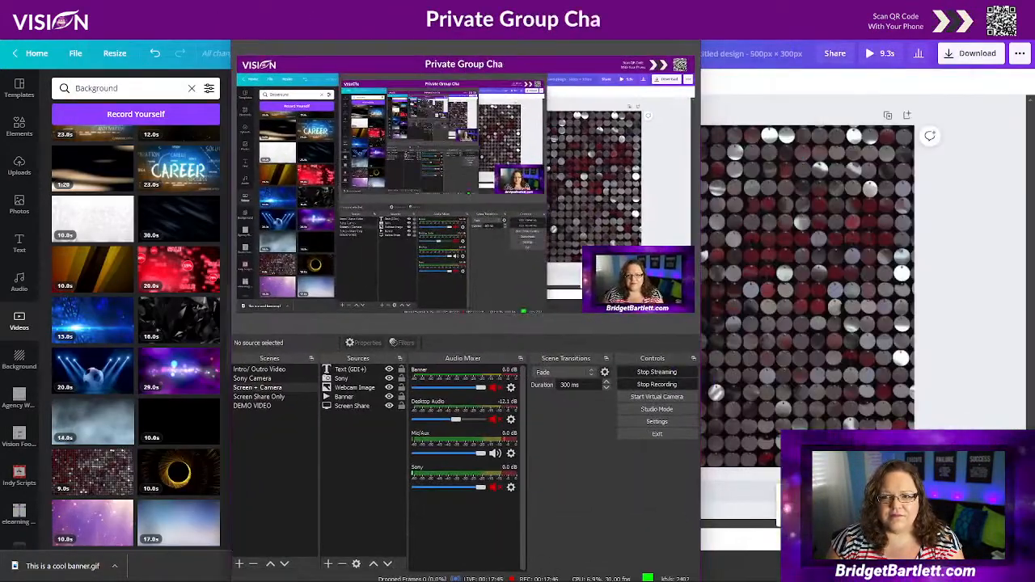
{"action": "double_click", "coordinate": [494, 15]}
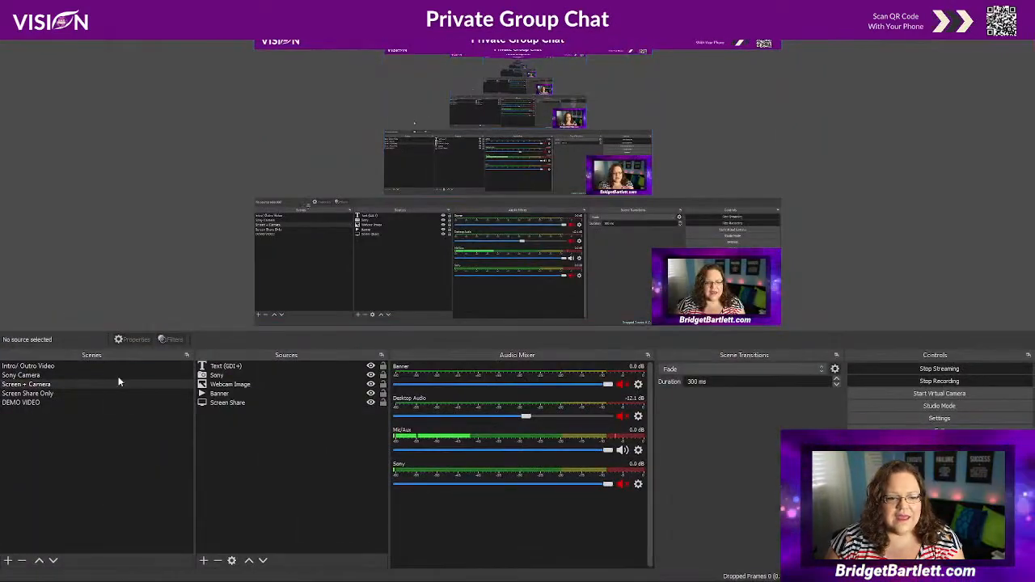
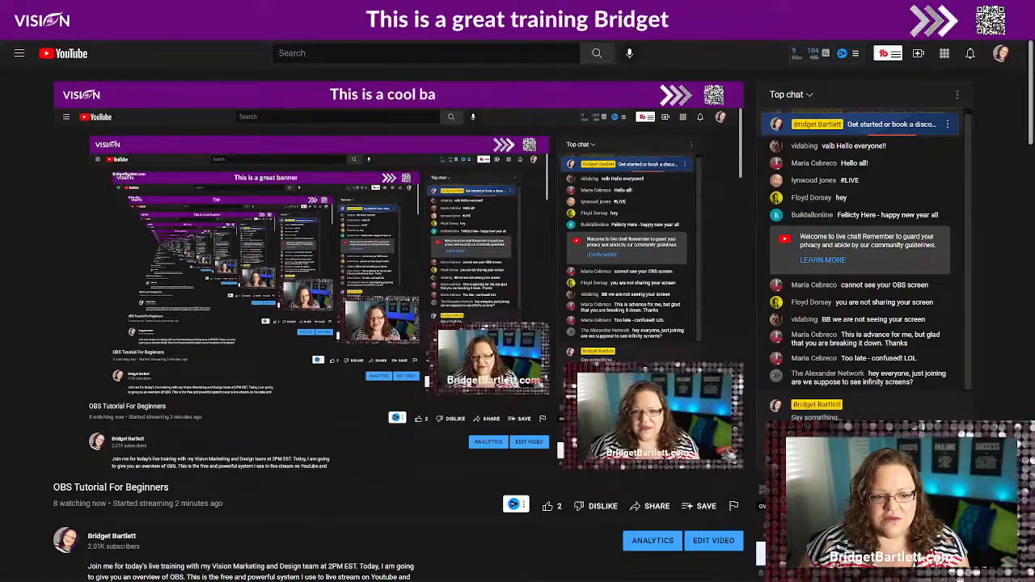
- Alternate the OBS output between the Screen + Camera scene and the scene with the sequin webcam frame and new banner
{"action": "left_click", "coordinate": [52, 388]}
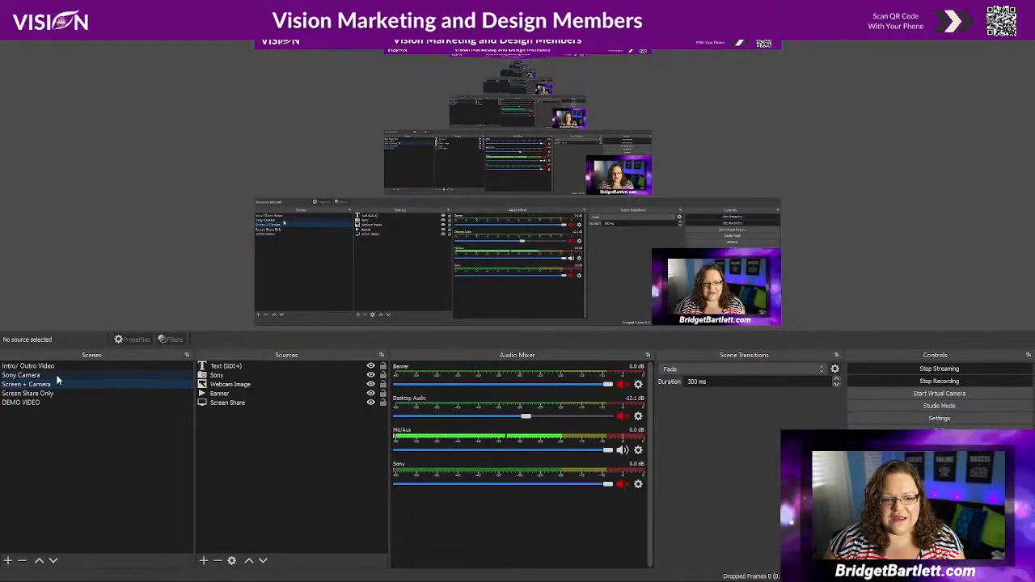
{"action": "left_click", "coordinate": [55, 374]}
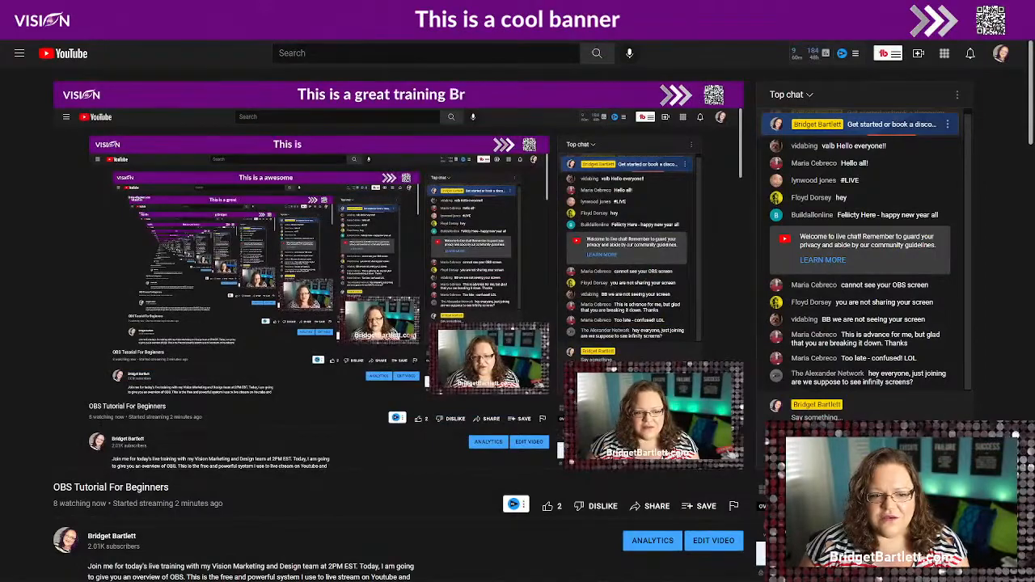
{"action": "left_click", "coordinate": [37, 383]}
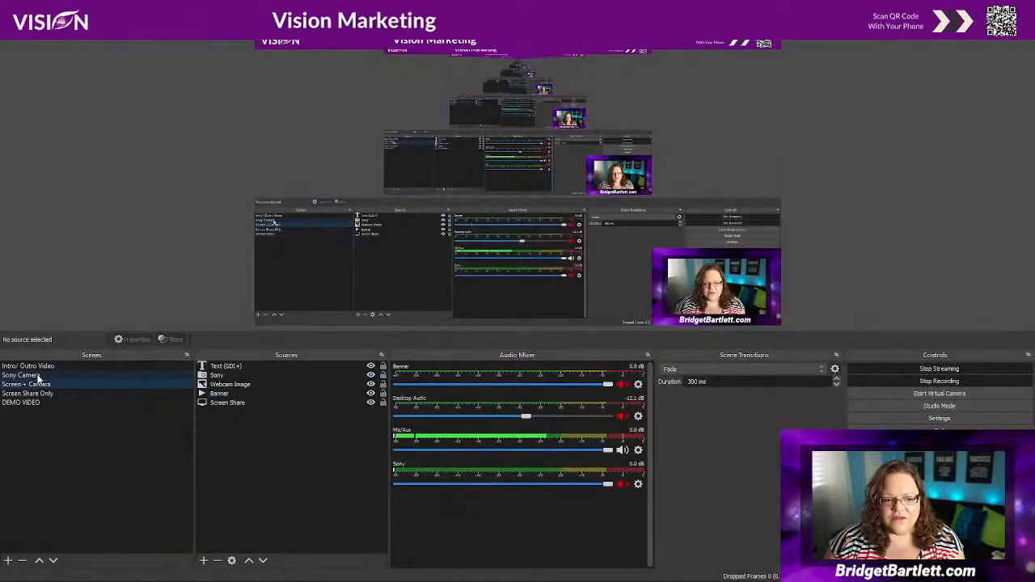
{"action": "left_click", "coordinate": [38, 376]}
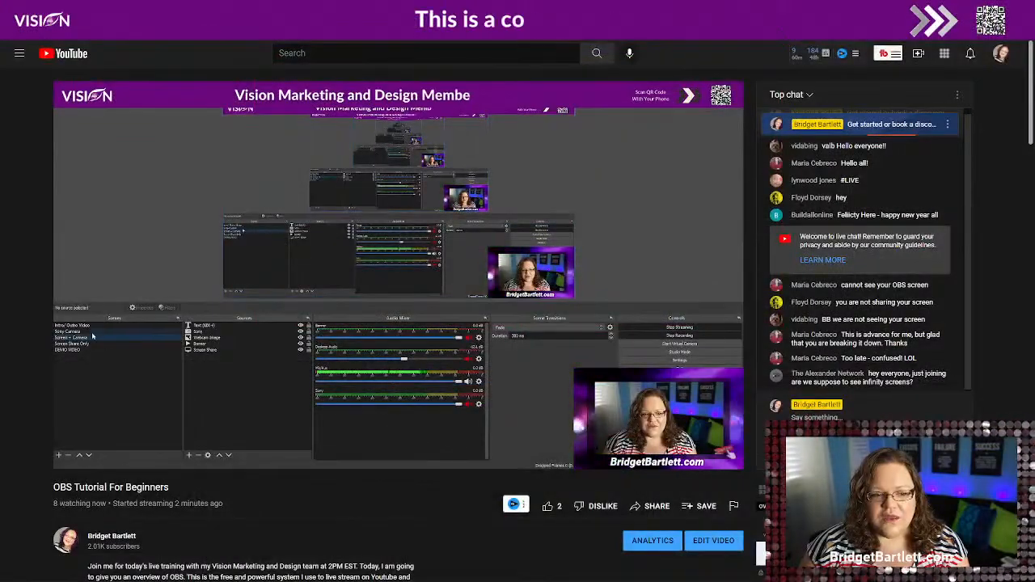